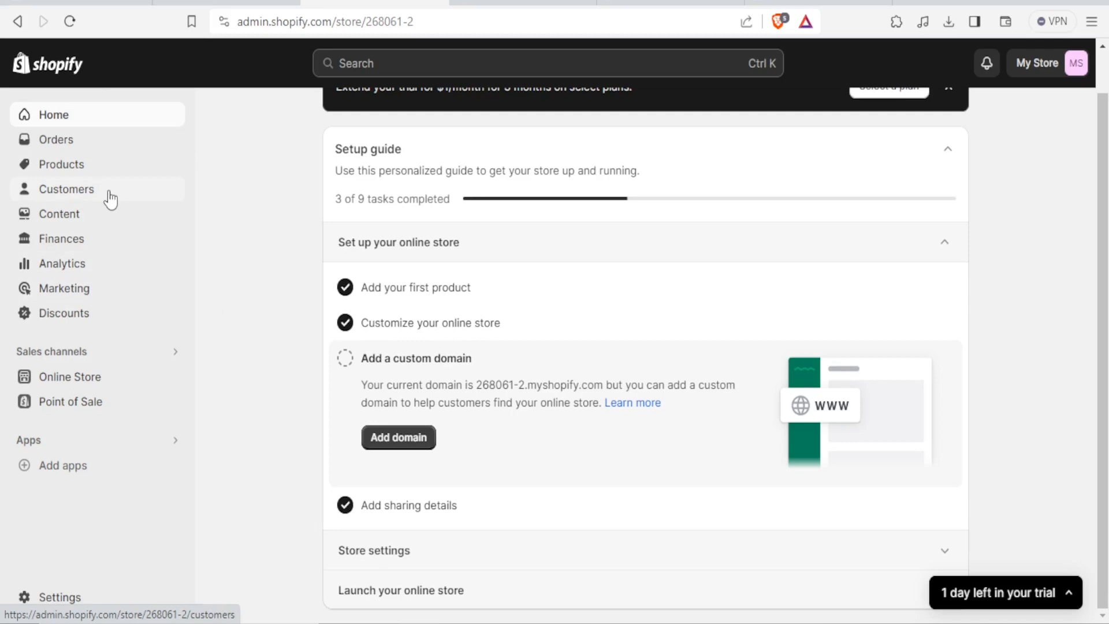
- Open the online store's blog posts and create a new blog post
left_click(60, 382)
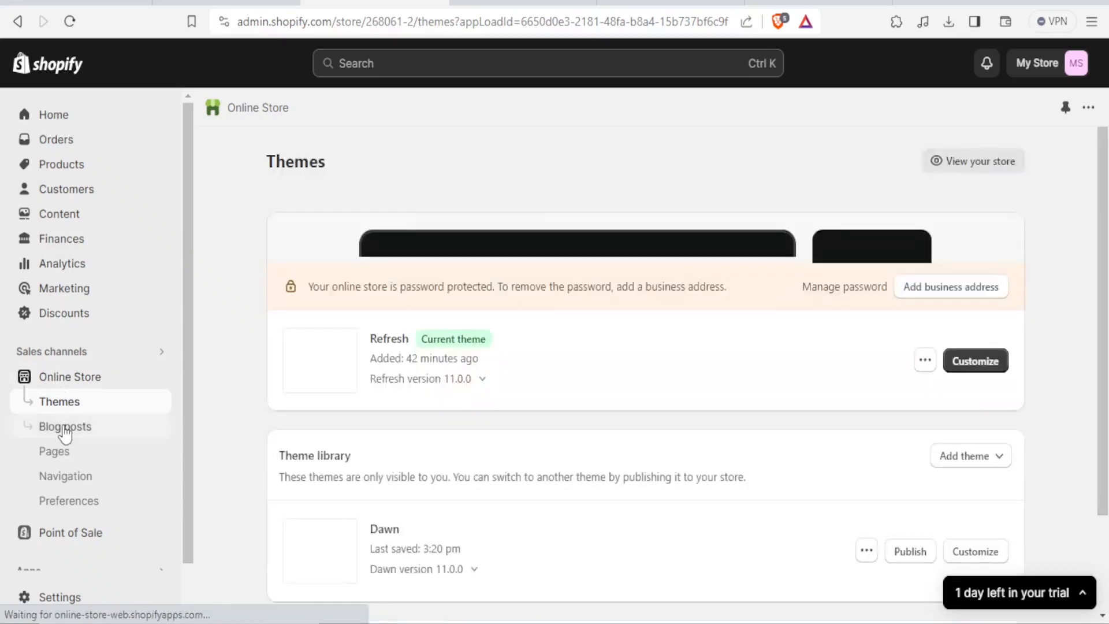
left_click(65, 428)
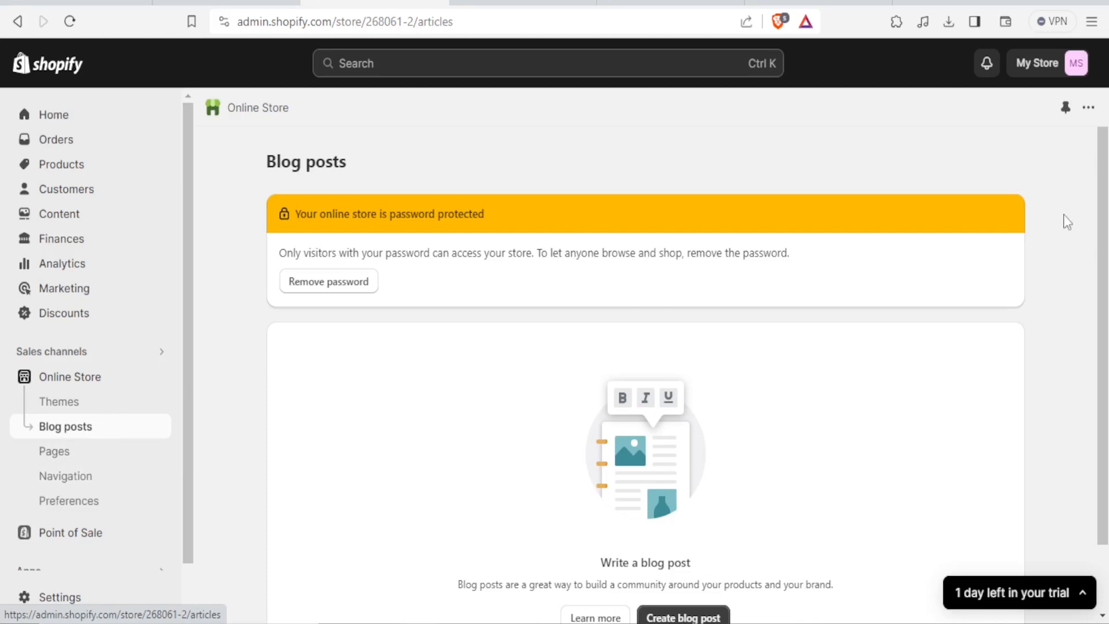
left_click_drag(1104, 215, 1104, 281)
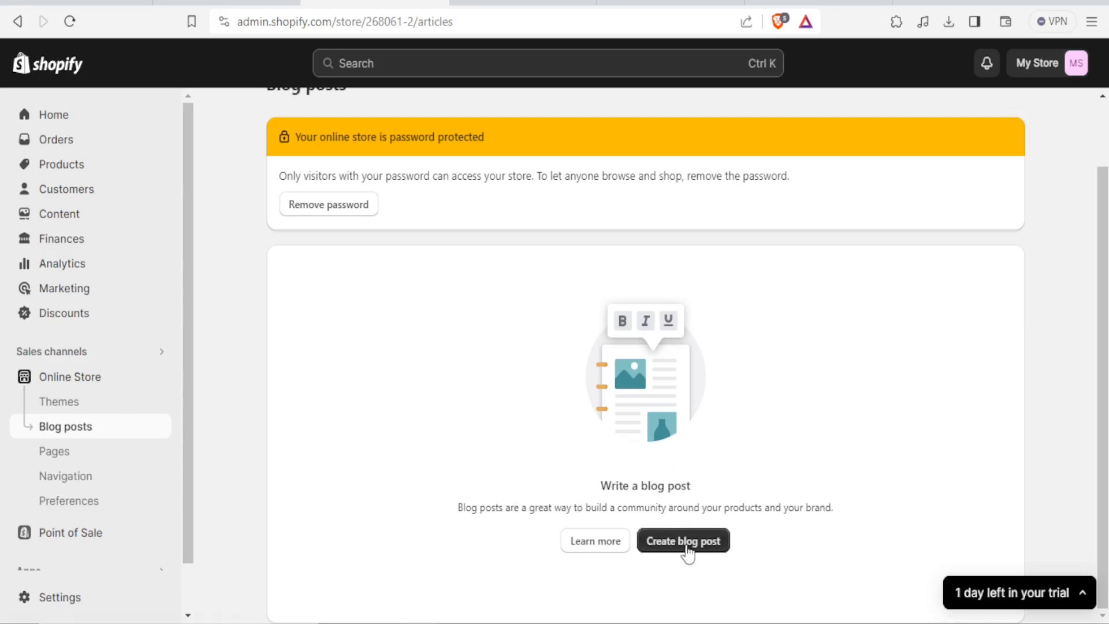
left_click(682, 541)
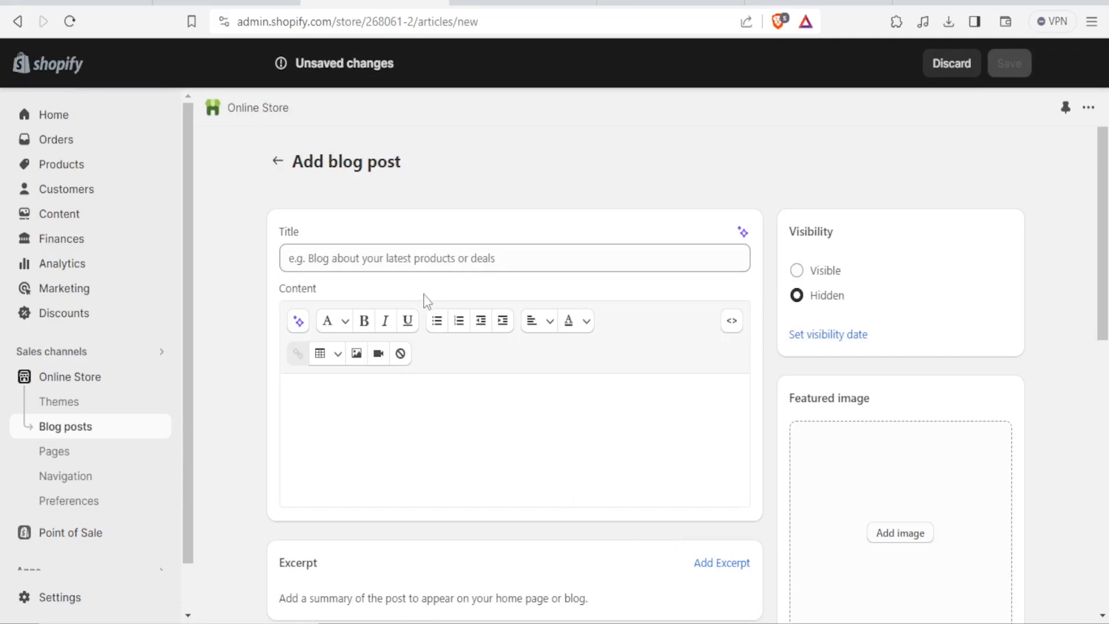
- Enter "Logo and Graphic Design" as the blog post title
left_click(384, 261)
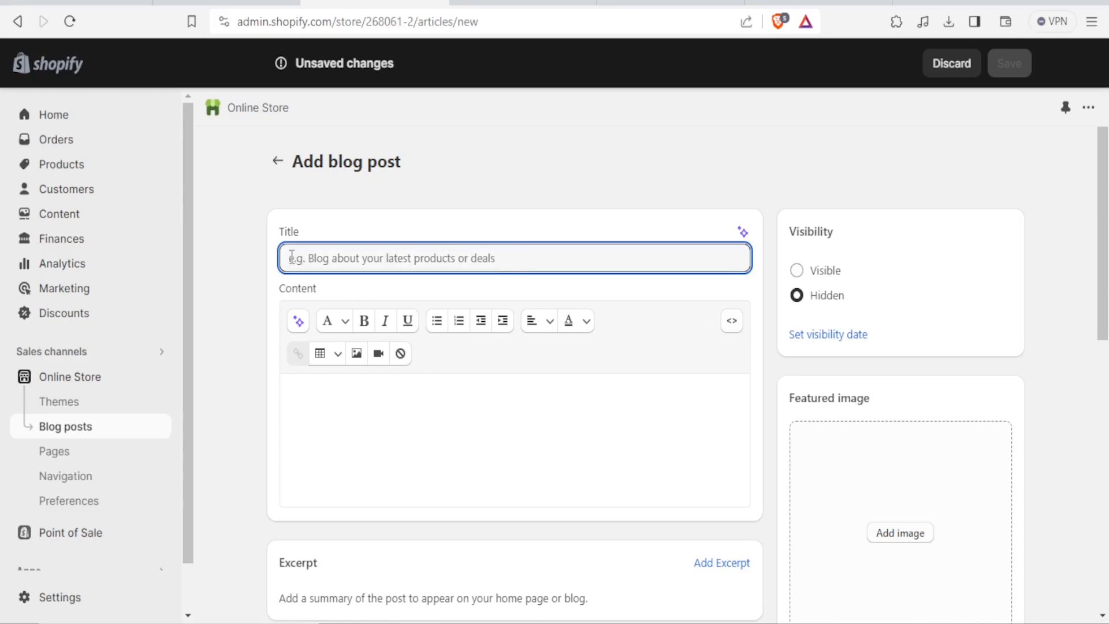
type("lo")
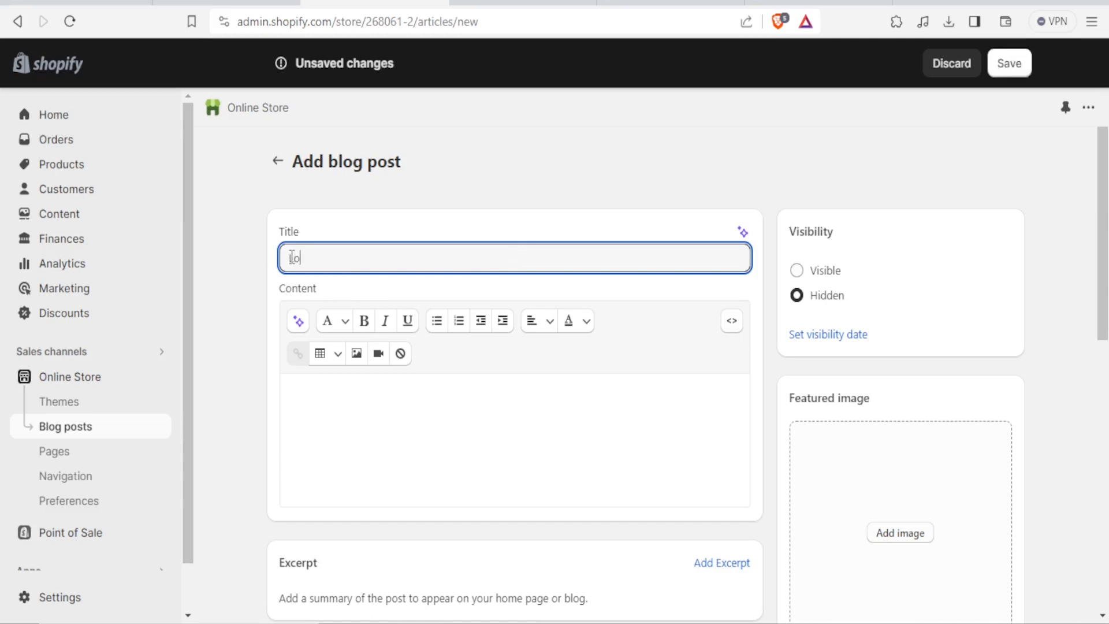
type("go Design")
left_click(316, 257)
type("and Graphic")
left_click(445, 287)
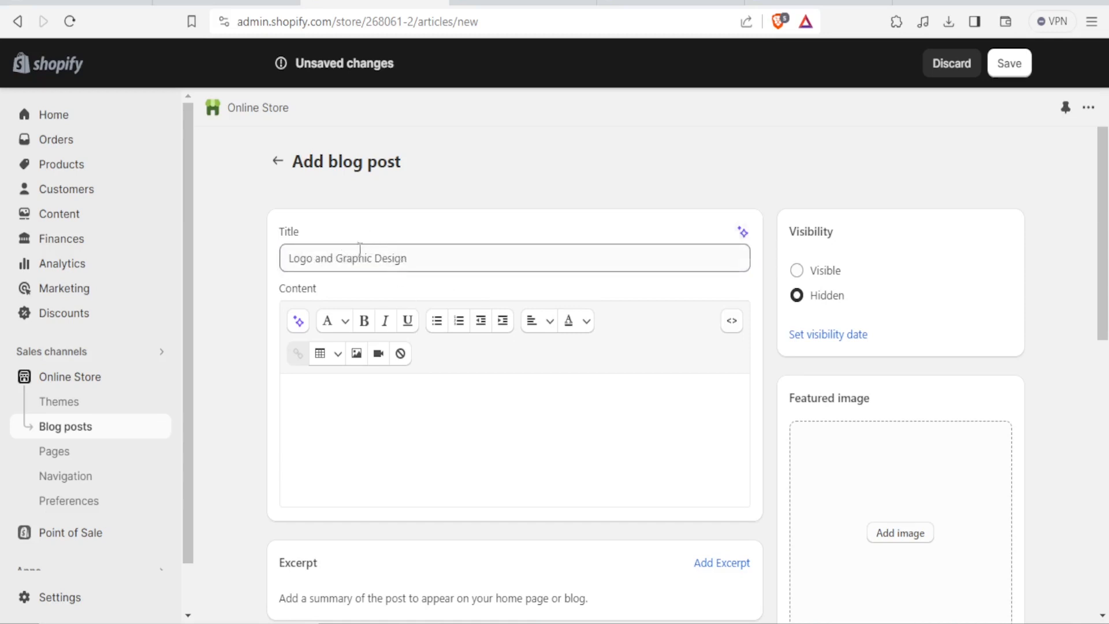
- Open the blog title generator, enter the topic "It is about graphic desin" and choose the Expert tone
left_click(743, 234)
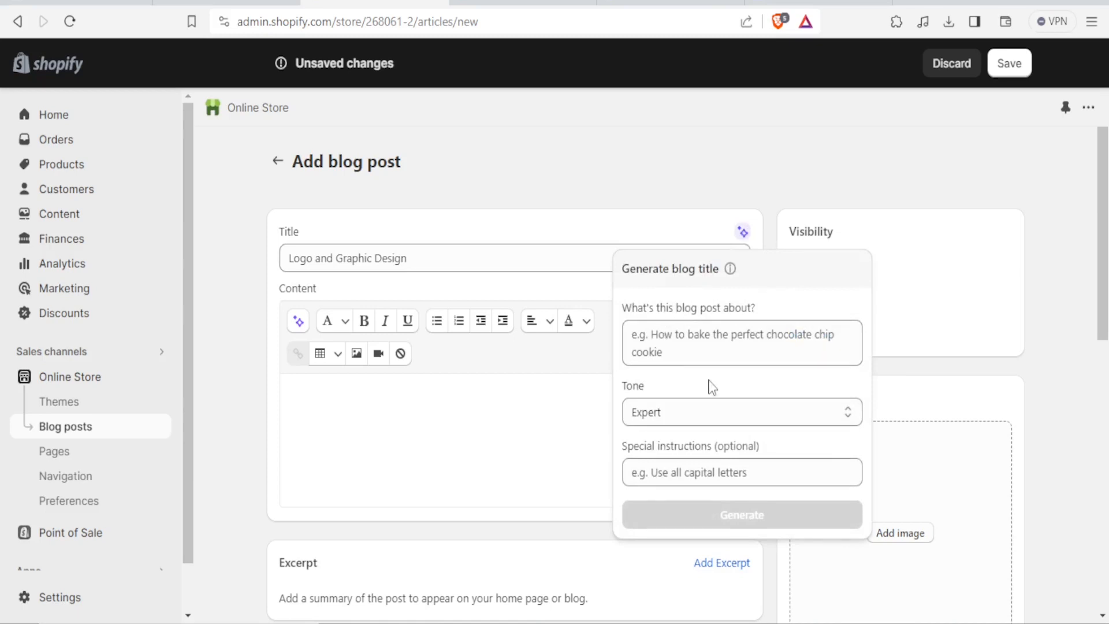
left_click(670, 344)
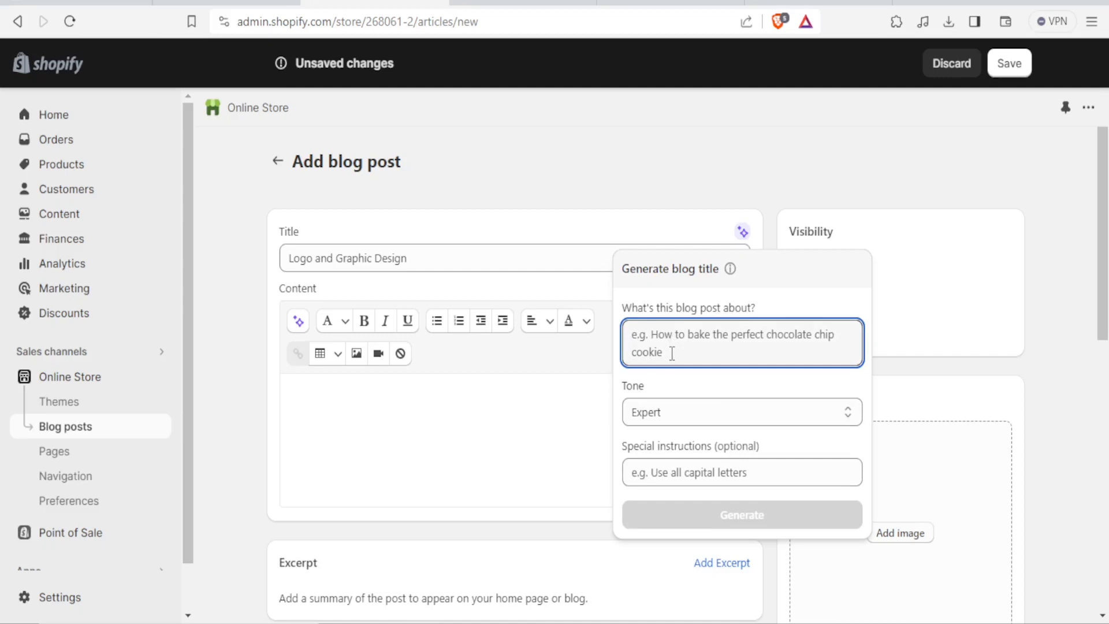
type("Its")
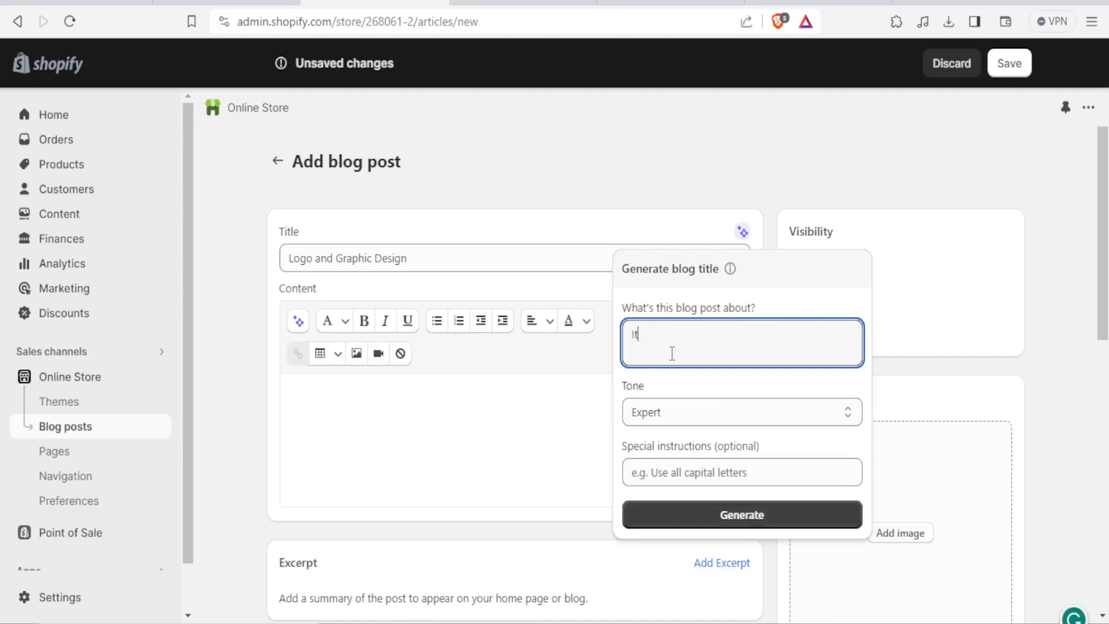
key("BackSpace")
type("is about graphic desin")
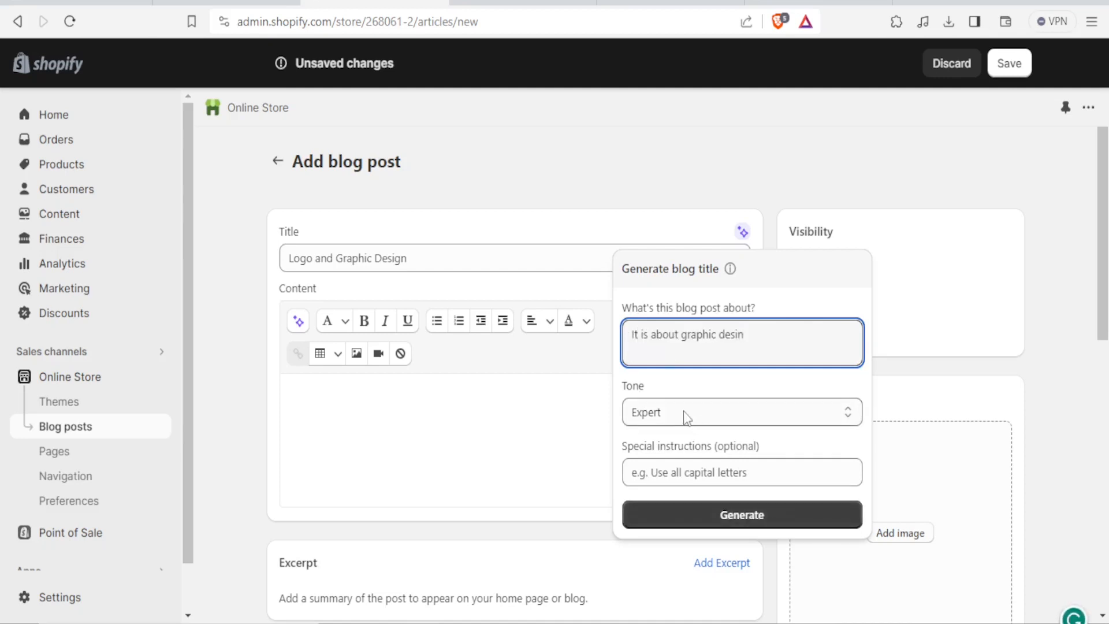
left_click(684, 410)
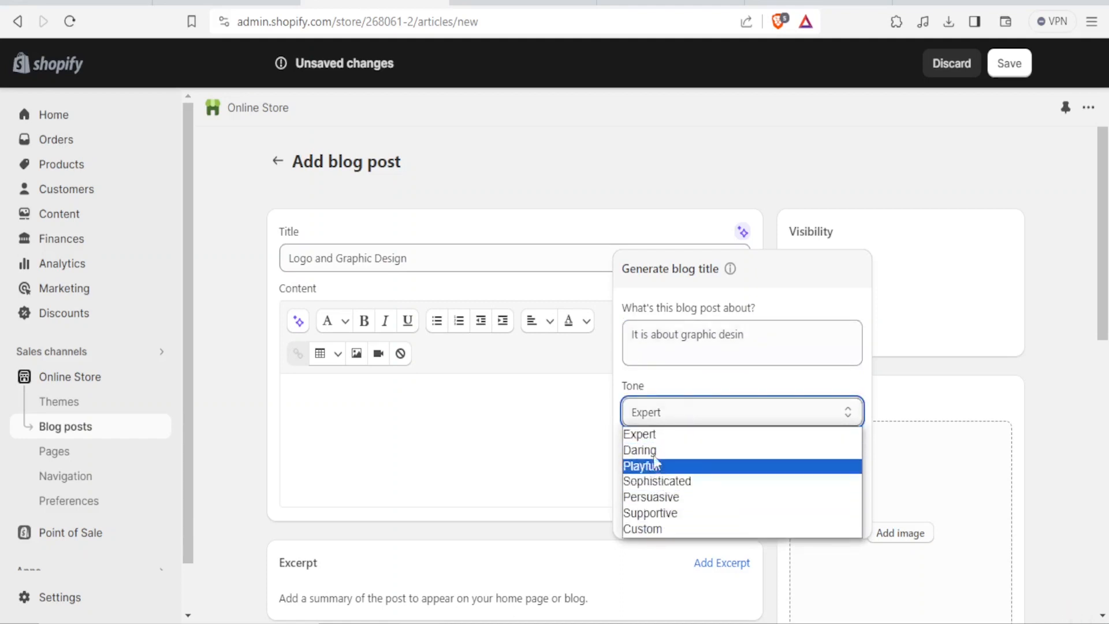
left_click(664, 437)
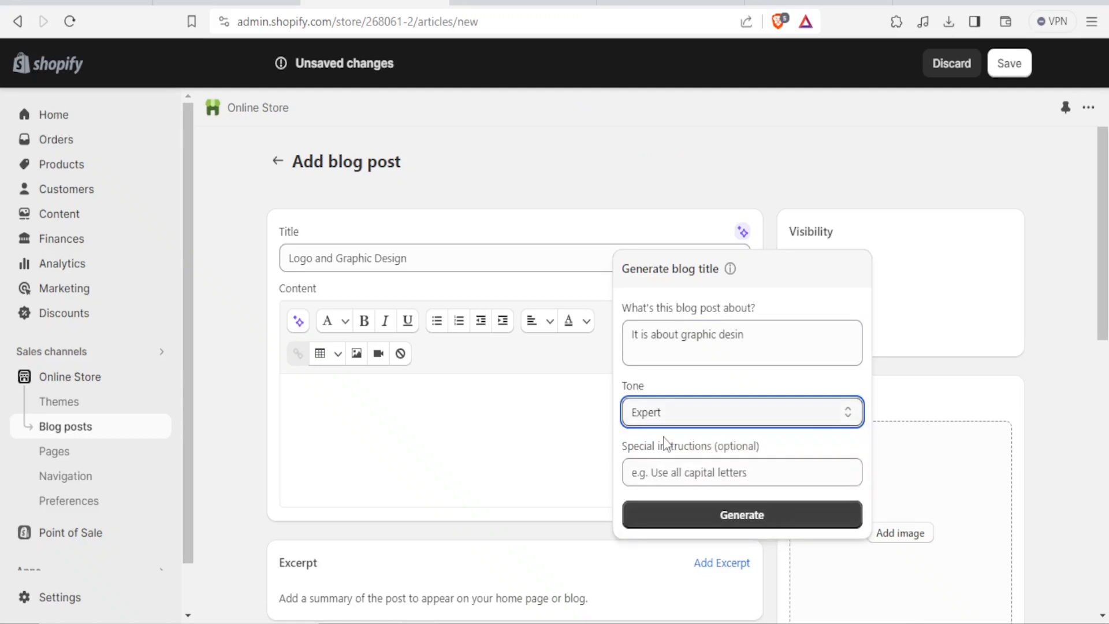
- Change the topic to "It is about graphic and logo design", then generate titles and apply "10 Graphic Design Hacks"
left_click(663, 472)
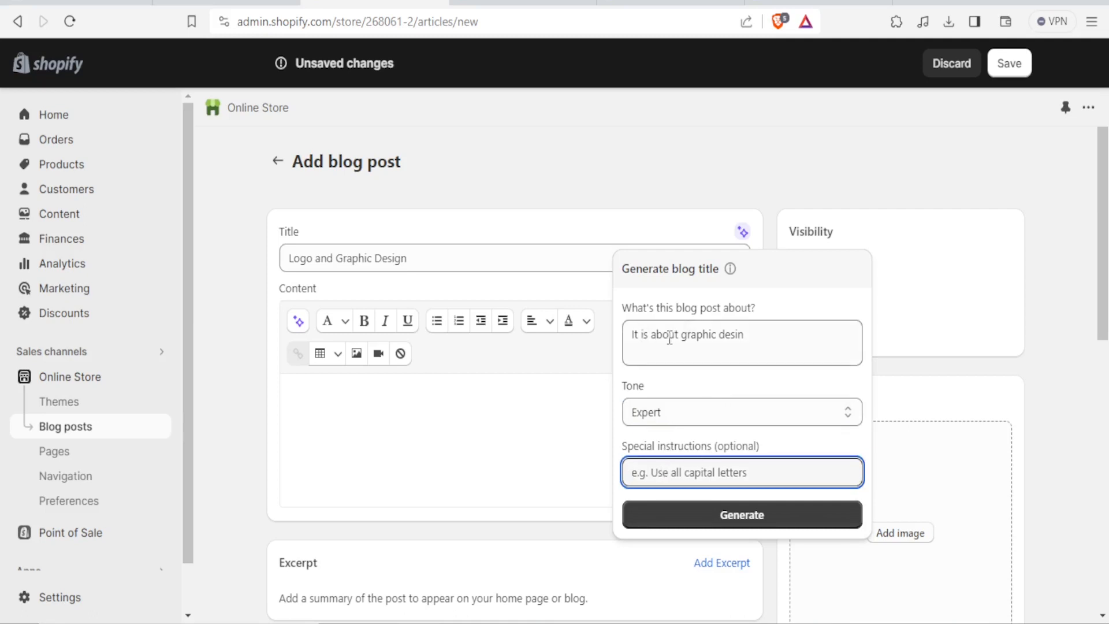
left_click(721, 337)
type("and logo")
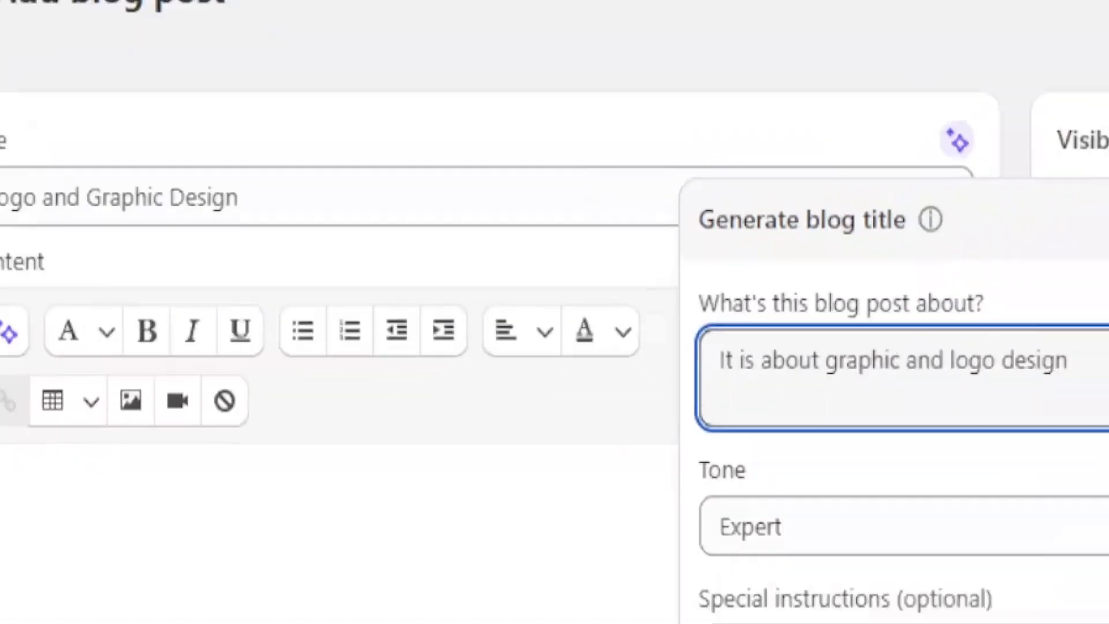
left_click(714, 516)
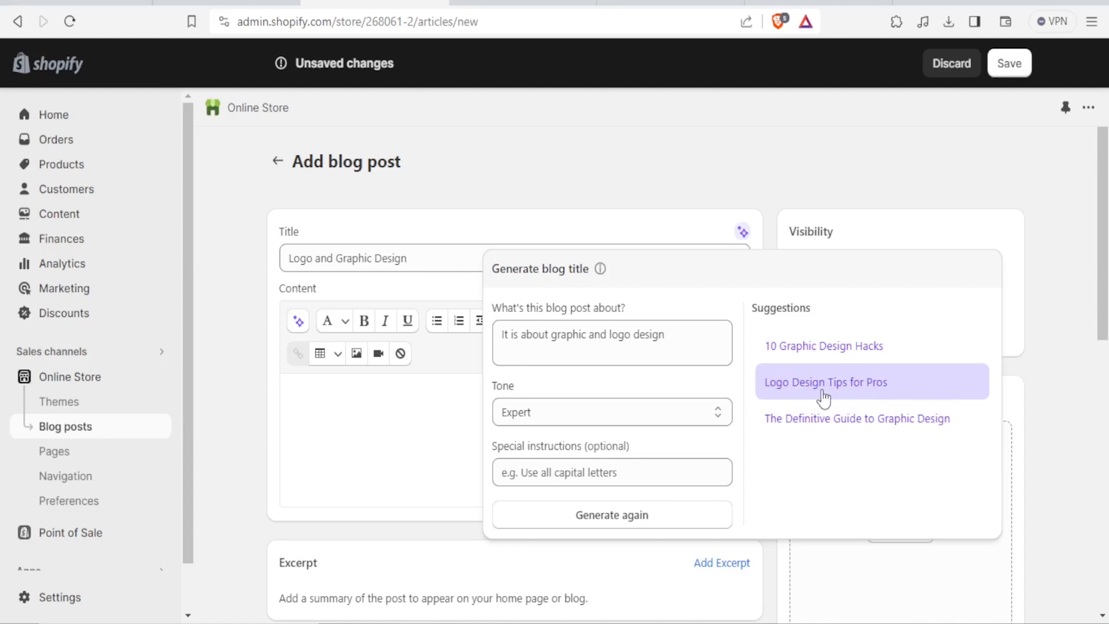
left_click(805, 359)
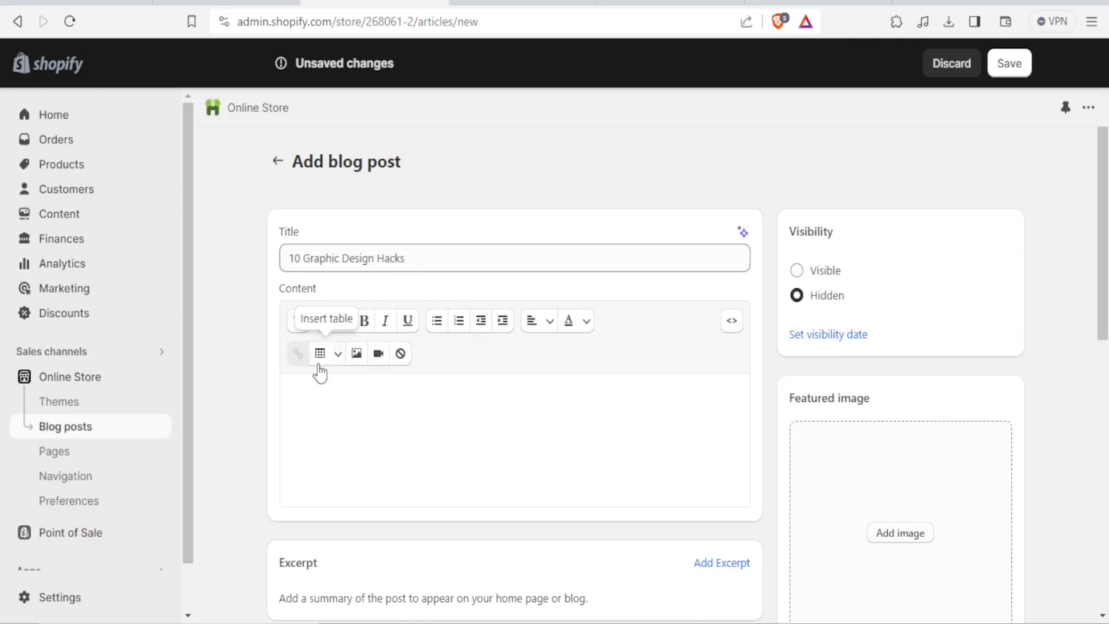
- Switch to the Canva banner design and narrow the text box of the NJOSHNET heading
left_click(309, 398)
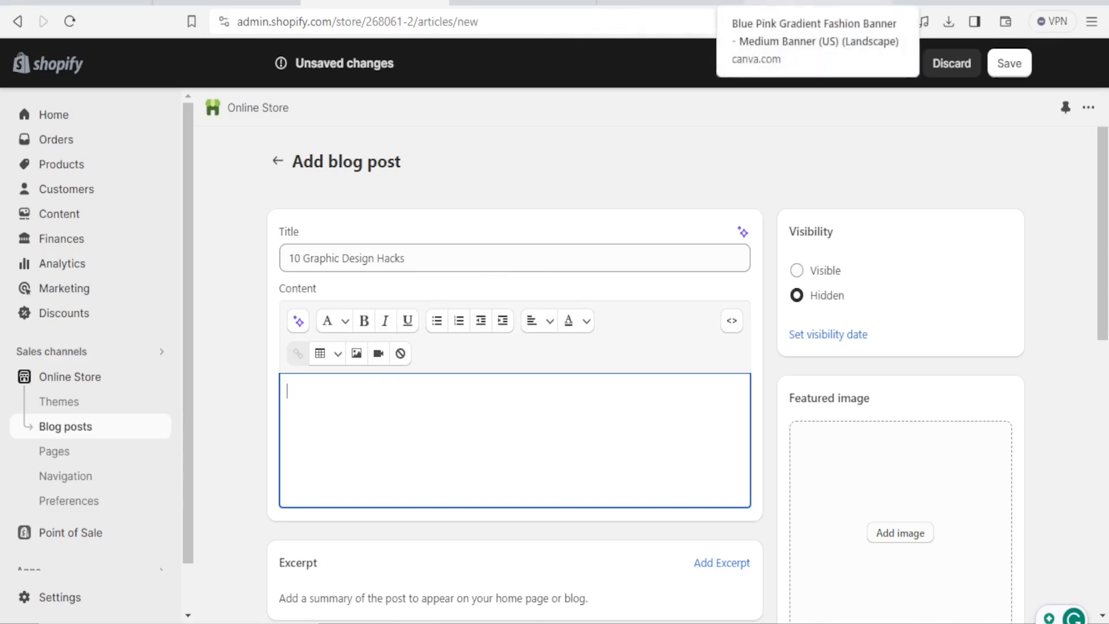
left_click(670, 2)
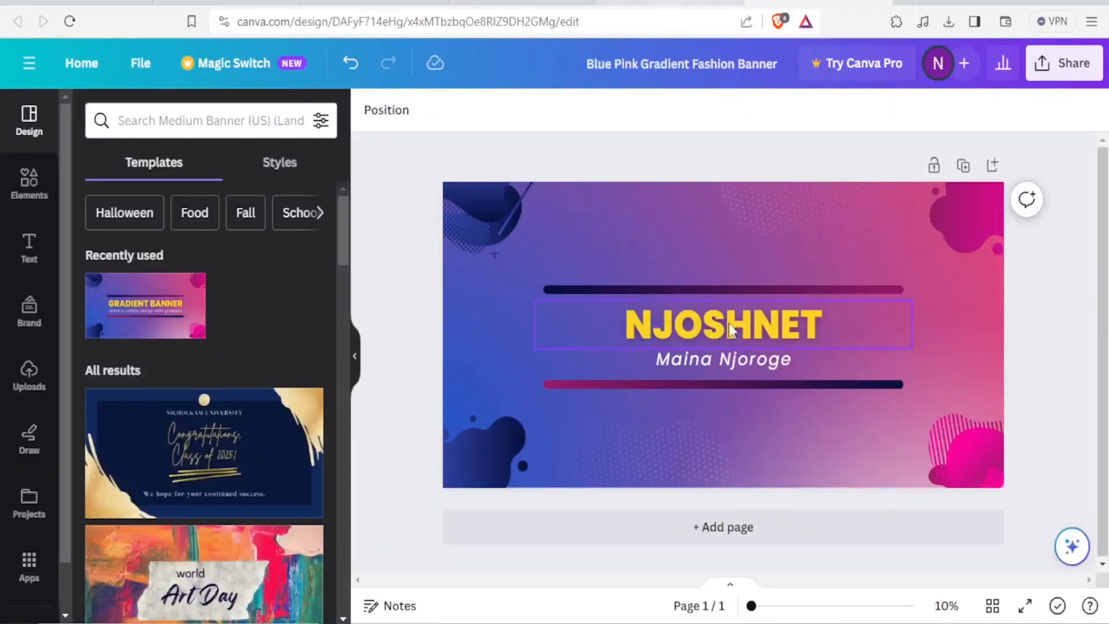
left_click(709, 329)
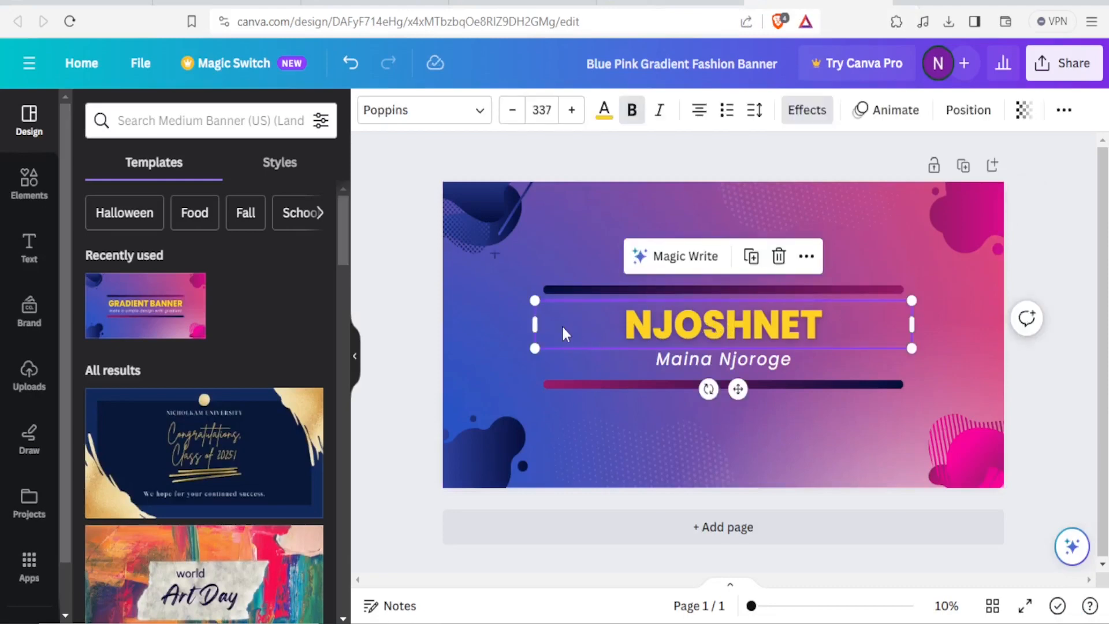
left_click_drag(536, 325, 645, 329)
- Try a second line reading "PRO" in the NJOSHNET heading and delete it again
double_click(693, 323)
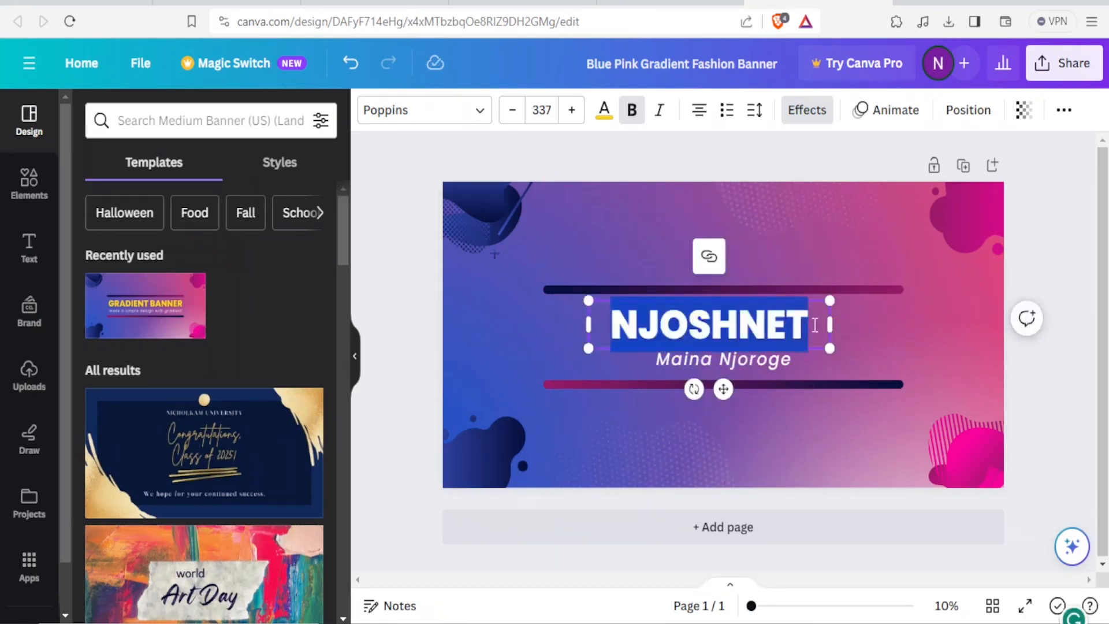
left_click(814, 325)
key("Return")
type("PRO")
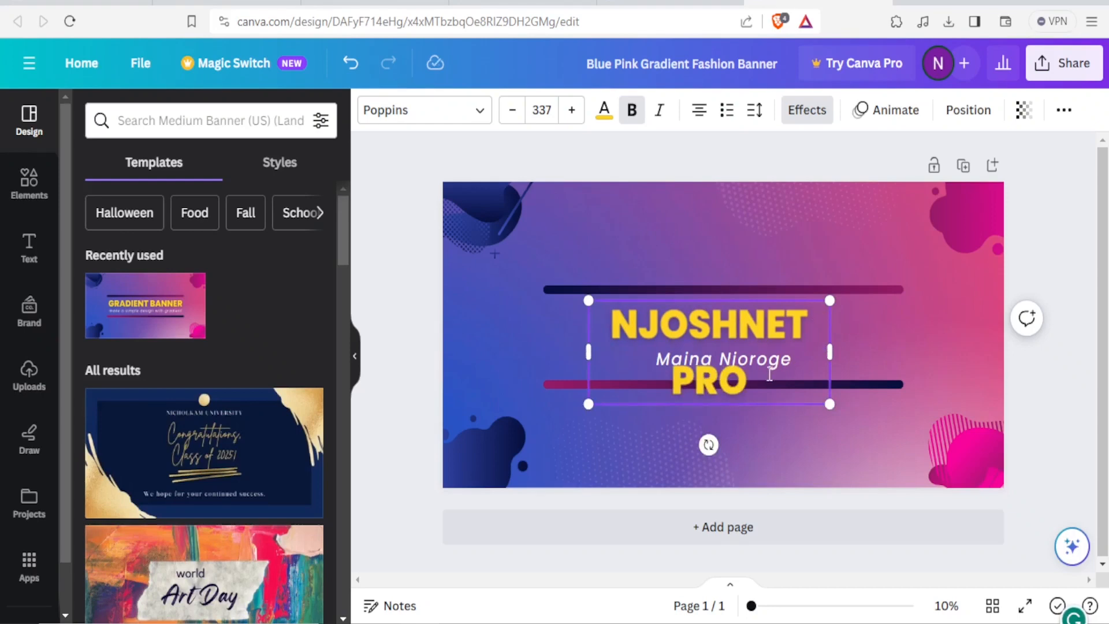
key("BackSpace")
key("BackSpace")
key("BackSpace")
key("BackSpace")
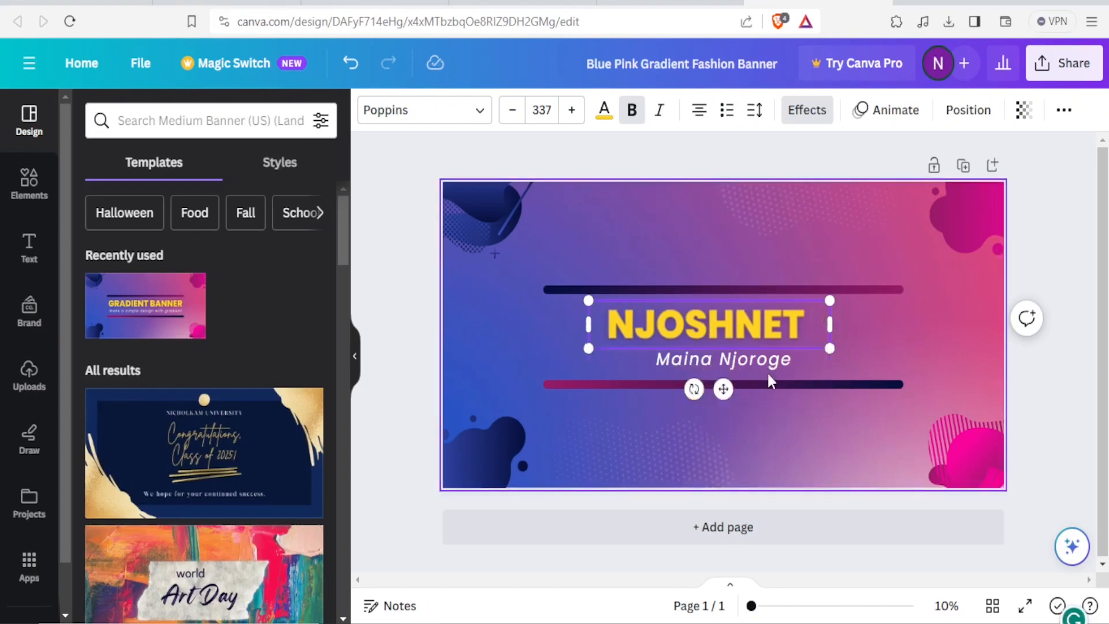
- Nudge the name subtitle under the banner heading slightly down and return to the Shopify blog post draft
left_click(767, 363)
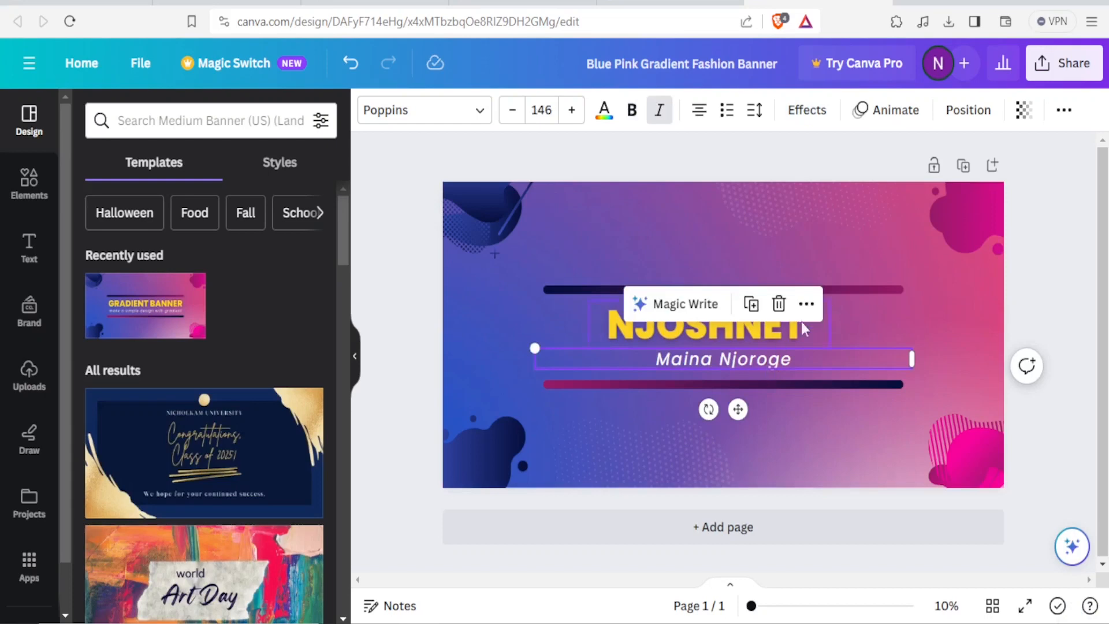
left_click_drag(774, 351, 774, 359)
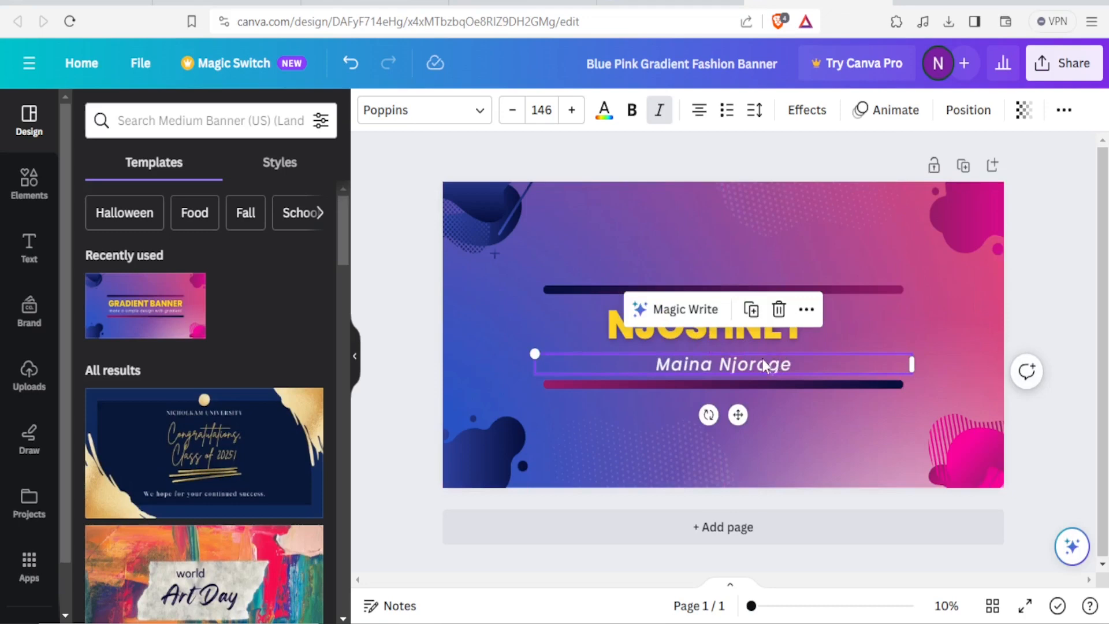
left_click(721, 2)
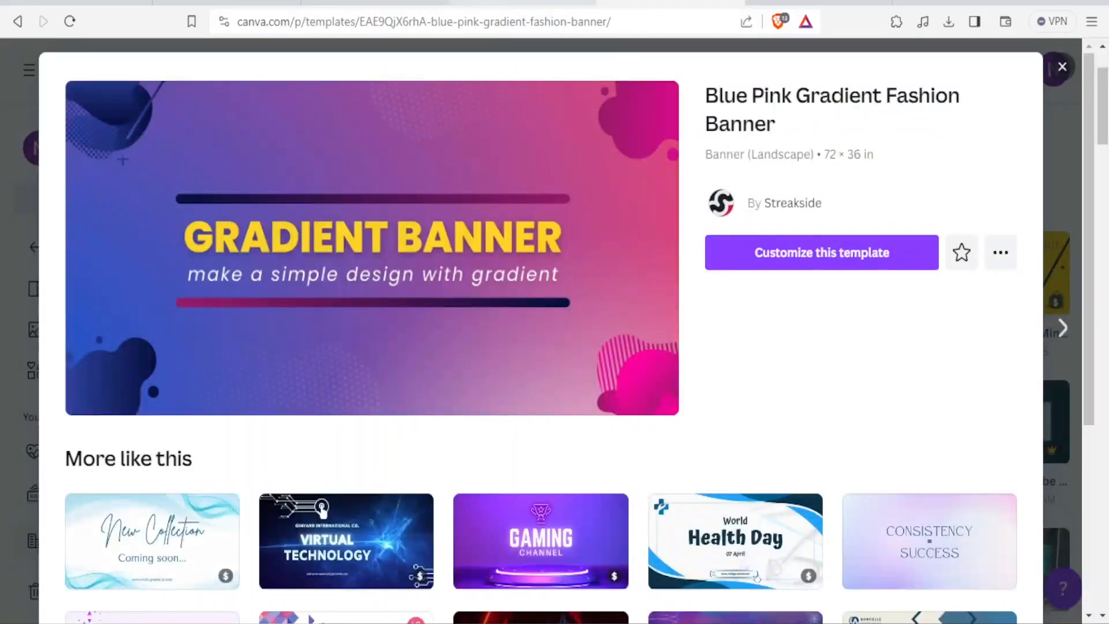
left_click(413, 2)
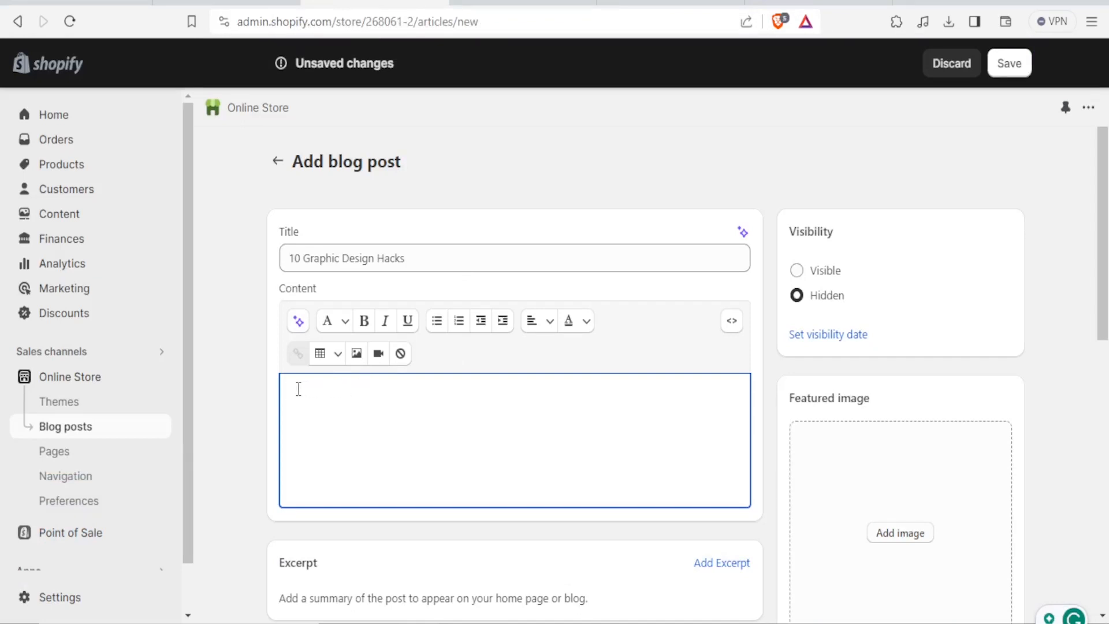
- Upload Njosh Banner.png from Downloads, insert it into the blog post content and start a new line below the image
left_click(357, 354)
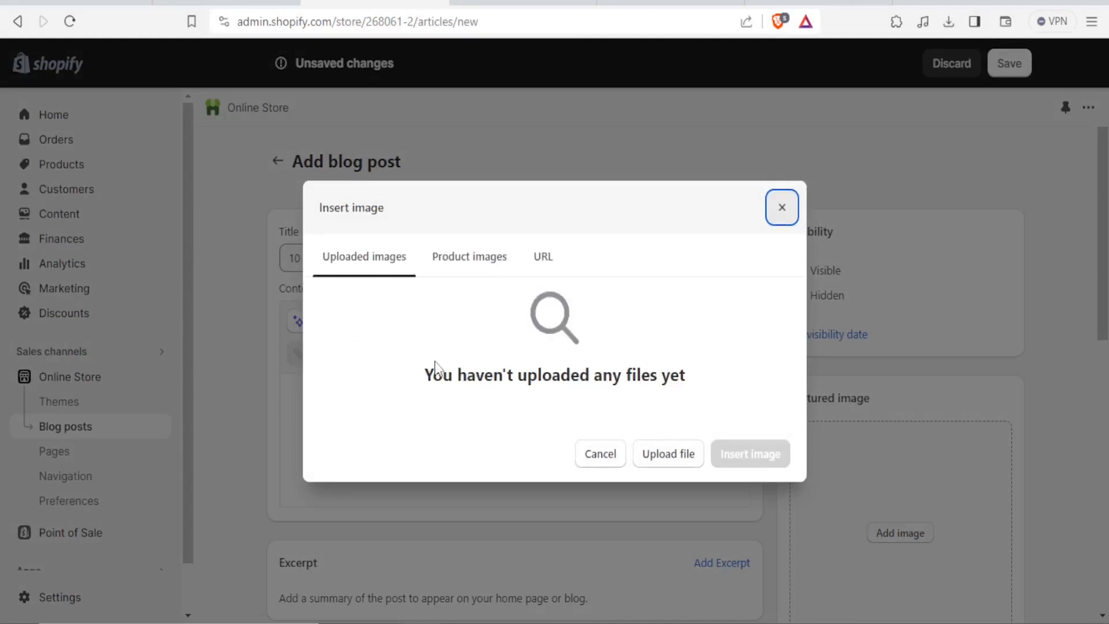
left_click(661, 456)
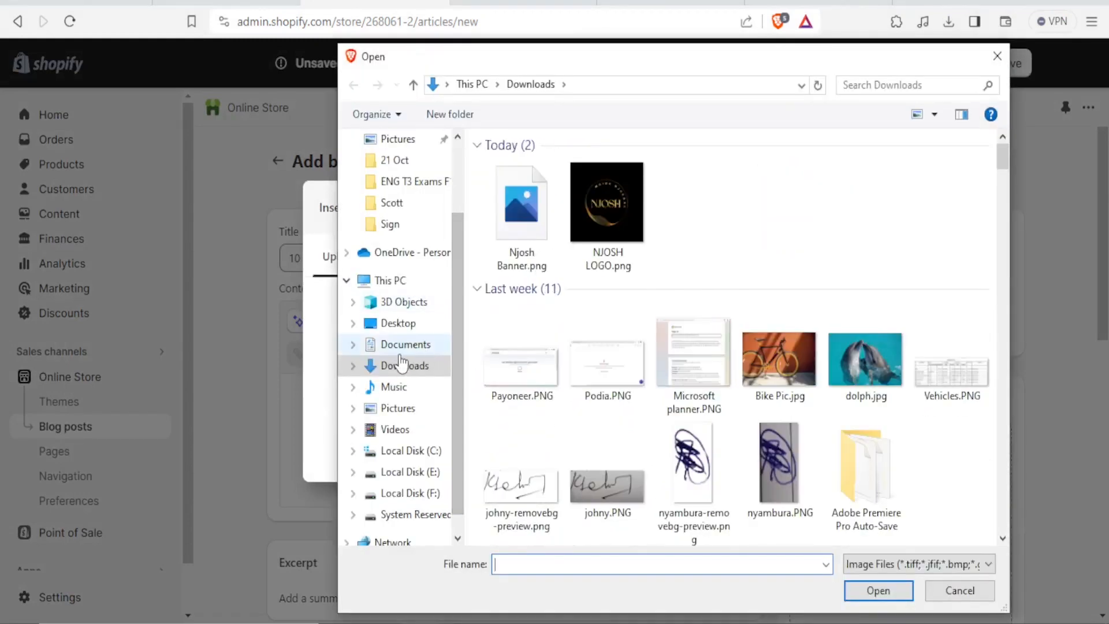
left_click(401, 363)
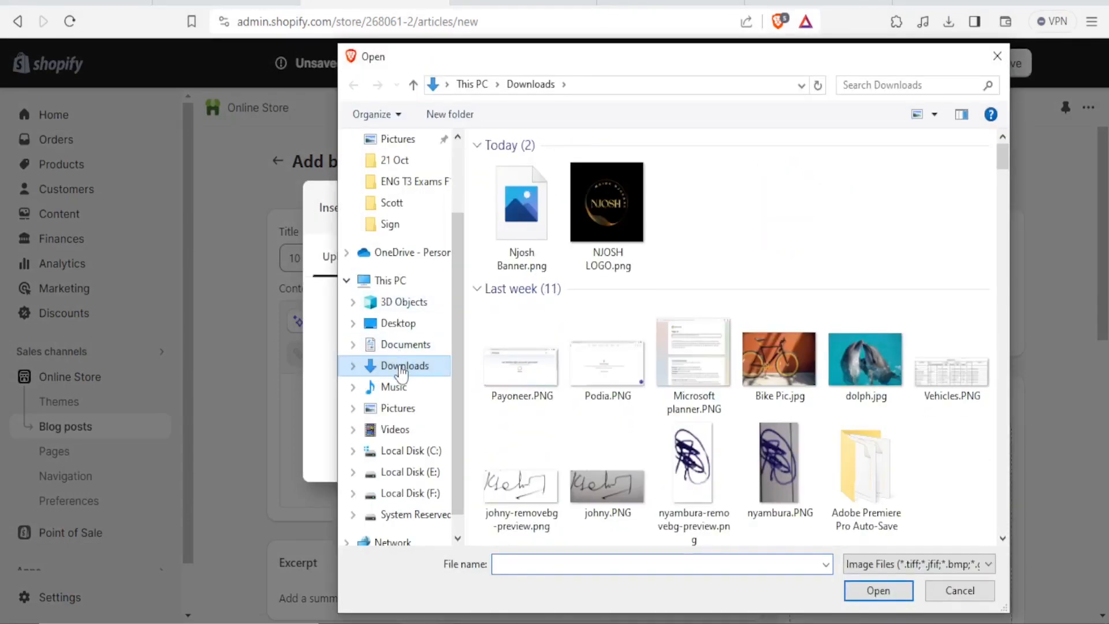
left_click(542, 220)
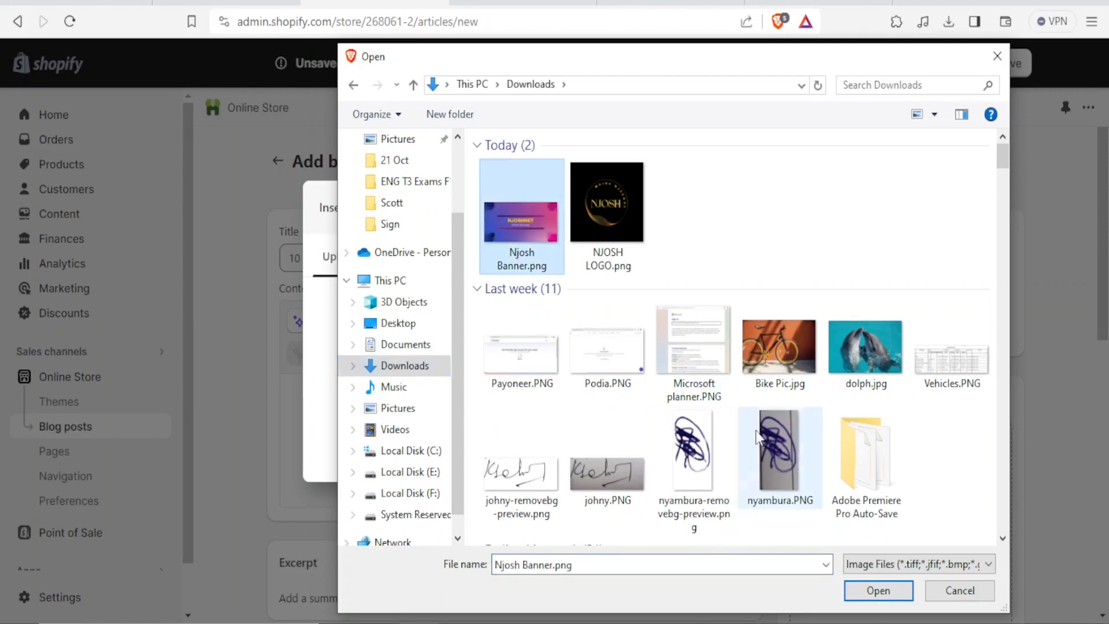
left_click(872, 588)
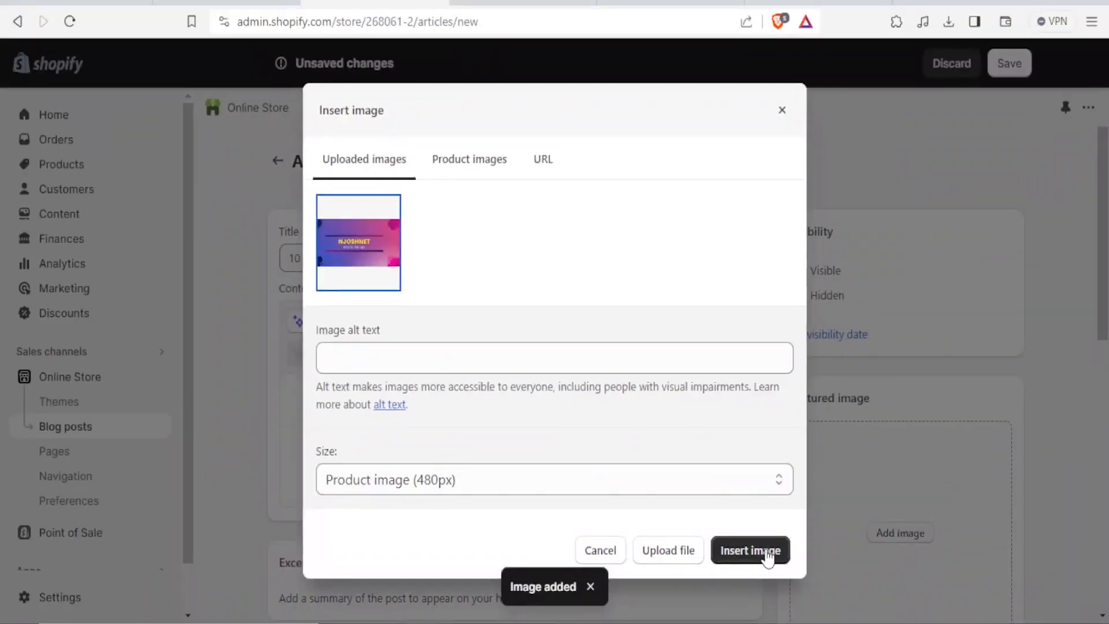
left_click(1017, 614)
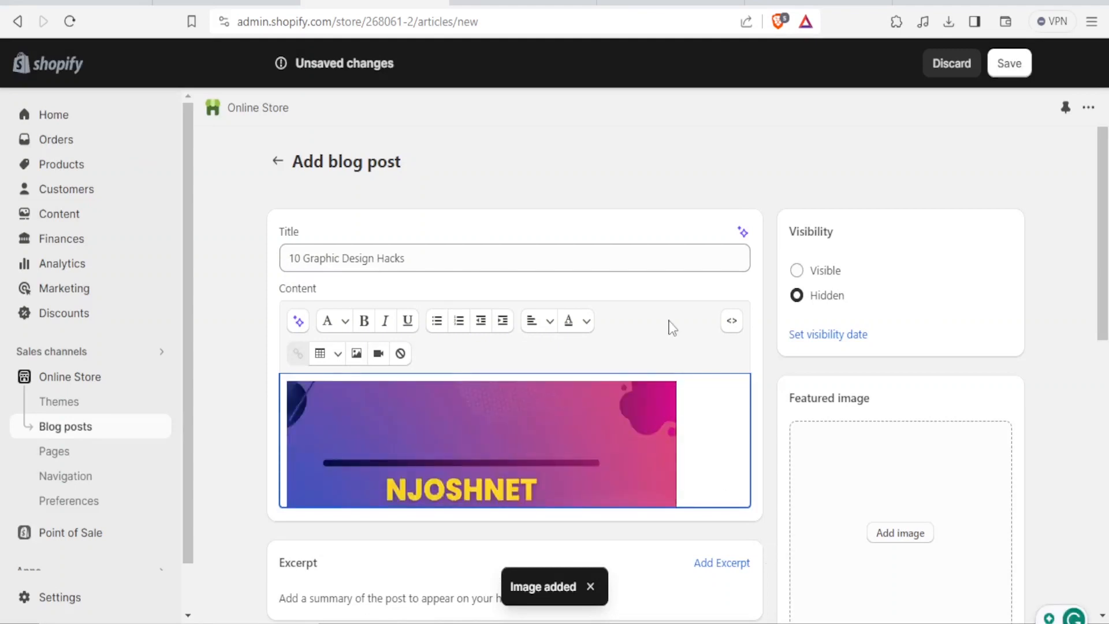
left_click_drag(1104, 261, 1104, 288)
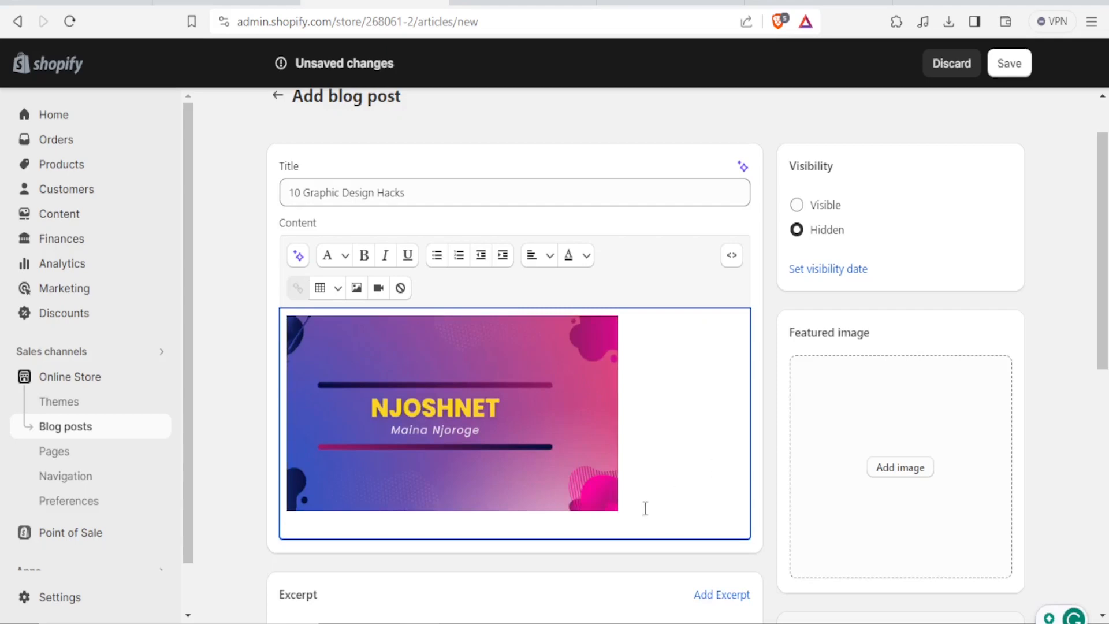
key("Return")
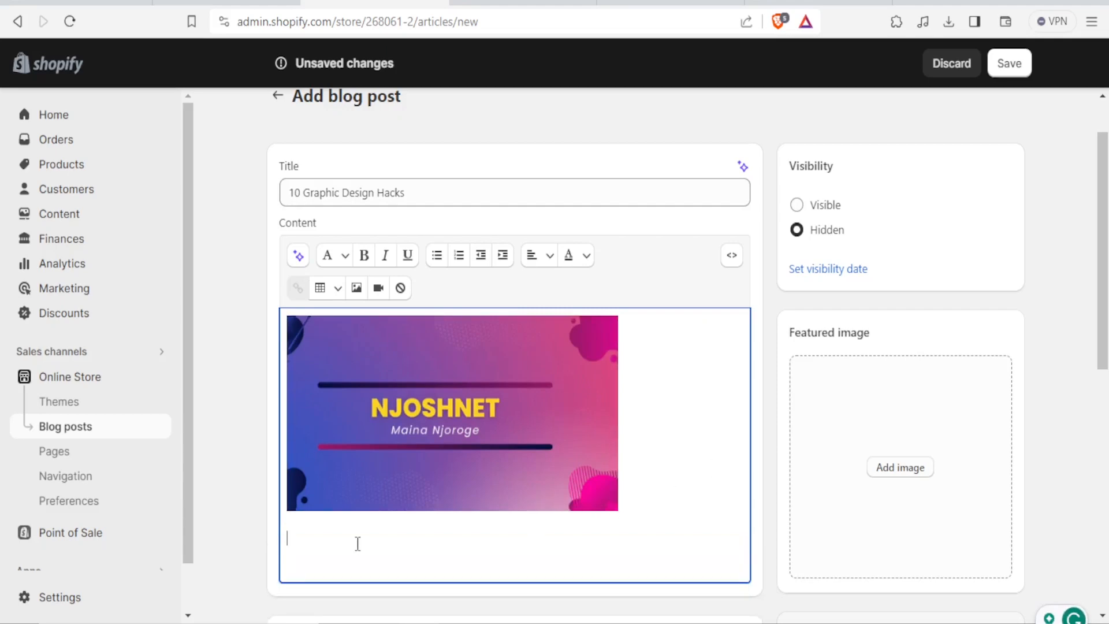
- Copy the post title "10 Graphic Design Hacks" and paste it in bold on the line below the banner image
left_click_drag(412, 194, 286, 192)
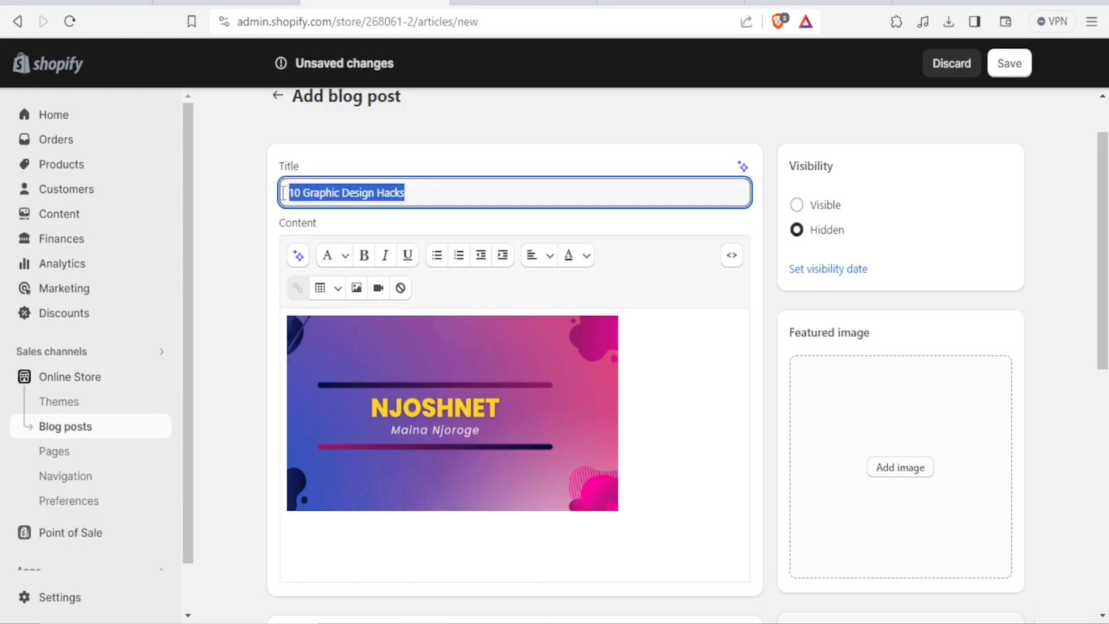
left_click(365, 256)
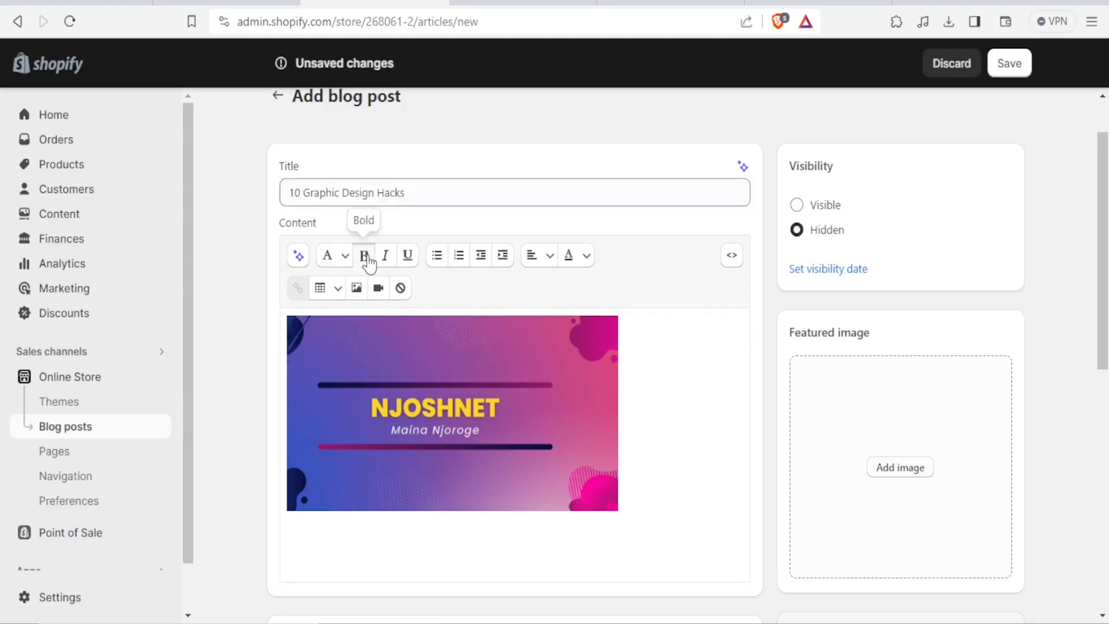
left_click_drag(413, 190, 289, 192)
right_click(381, 188)
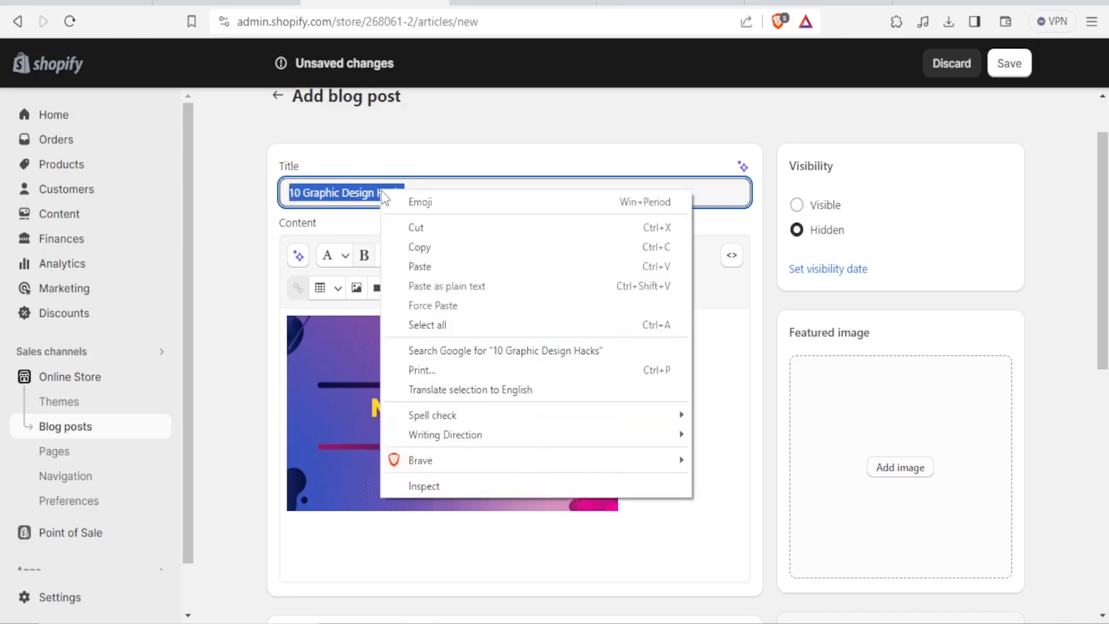
left_click(417, 248)
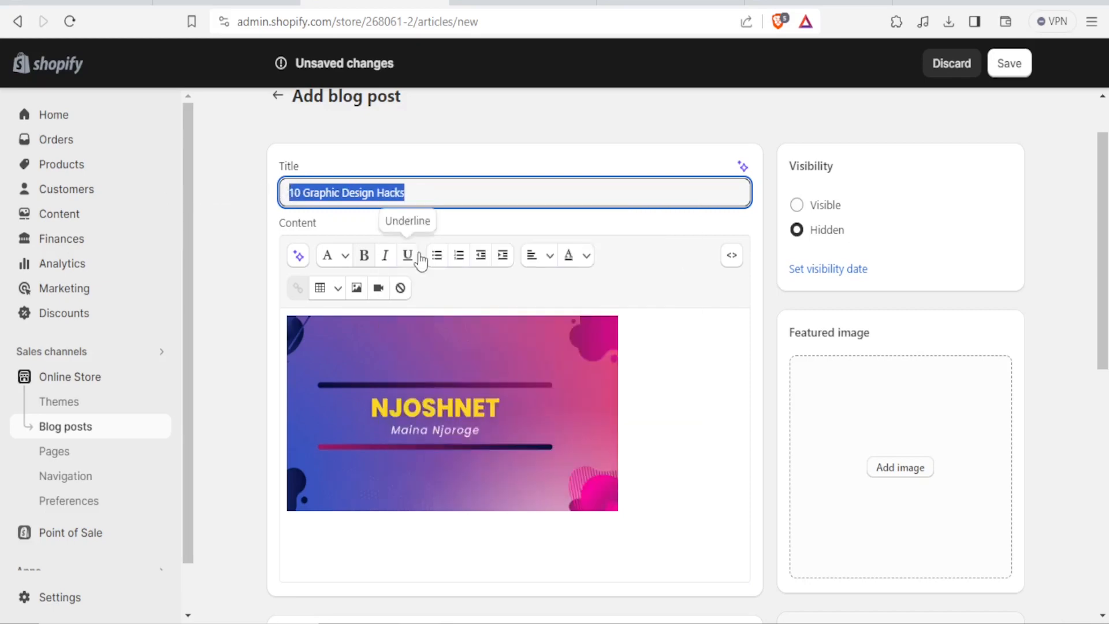
left_click(314, 536)
key("ctrl+v")
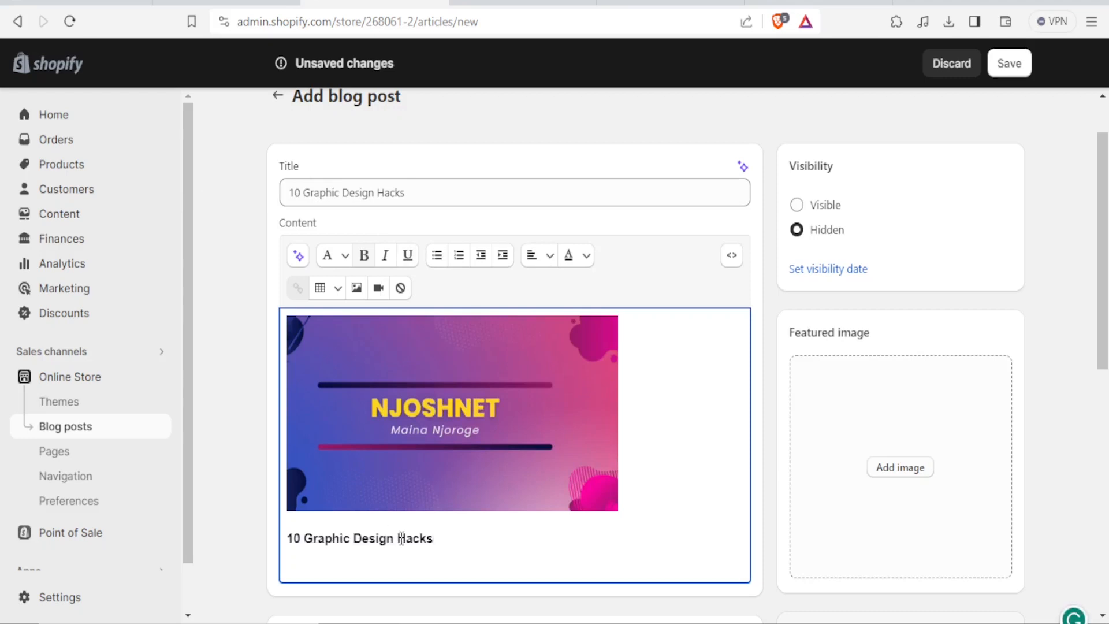
- Rephrase the pasted line in the Expert tone and keep the suggestion "Boost Your Graphic Design Skills with These Expert Hacks."
left_click_drag(435, 539, 287, 538)
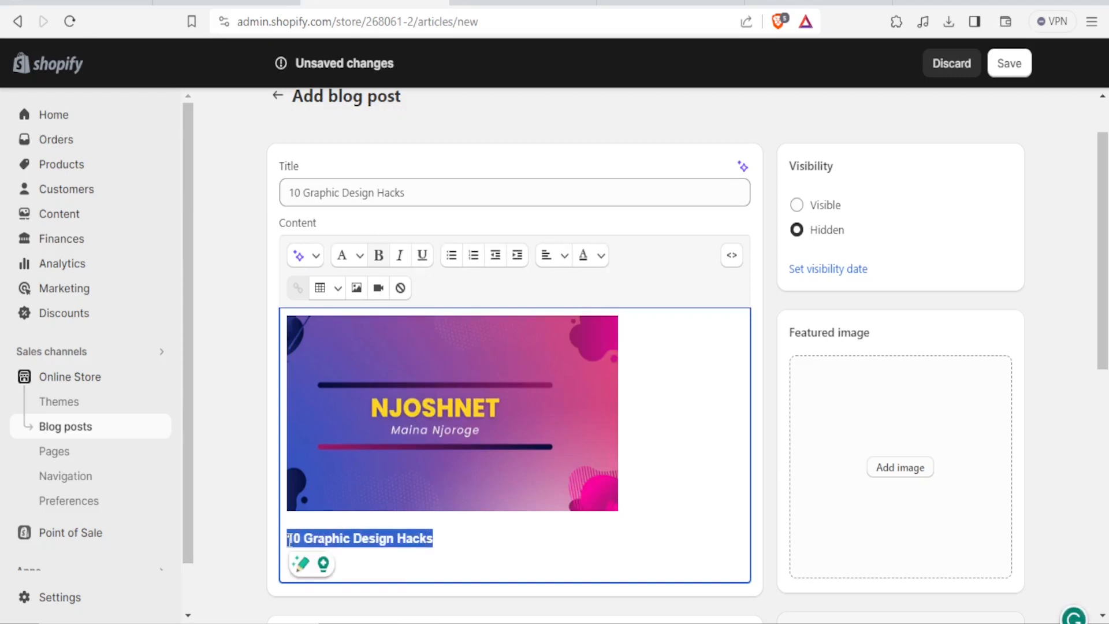
left_click(317, 256)
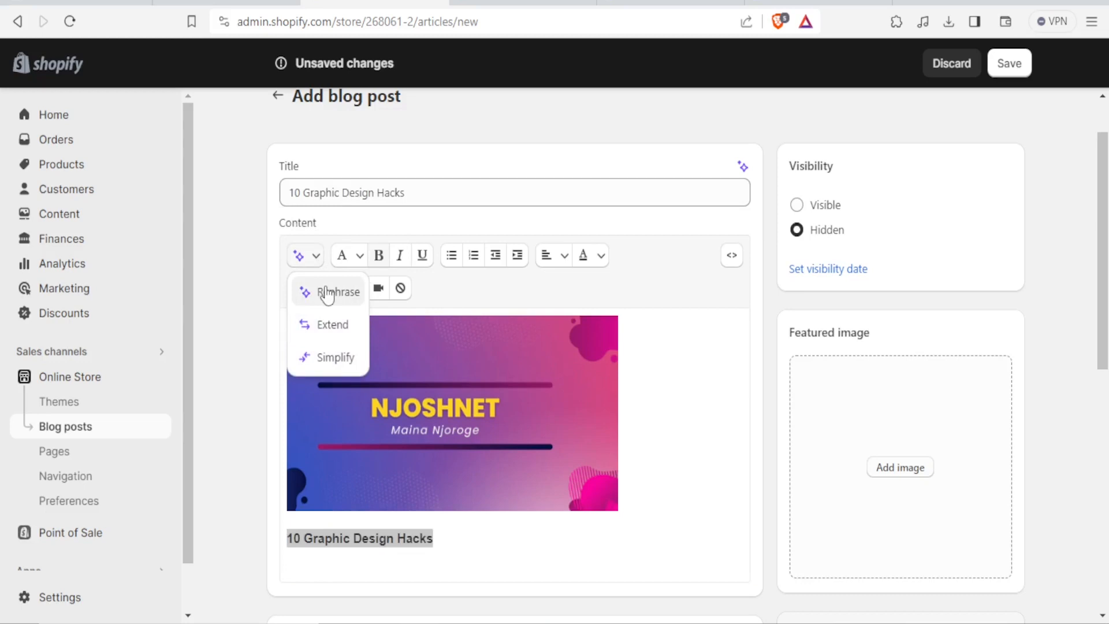
left_click(327, 293)
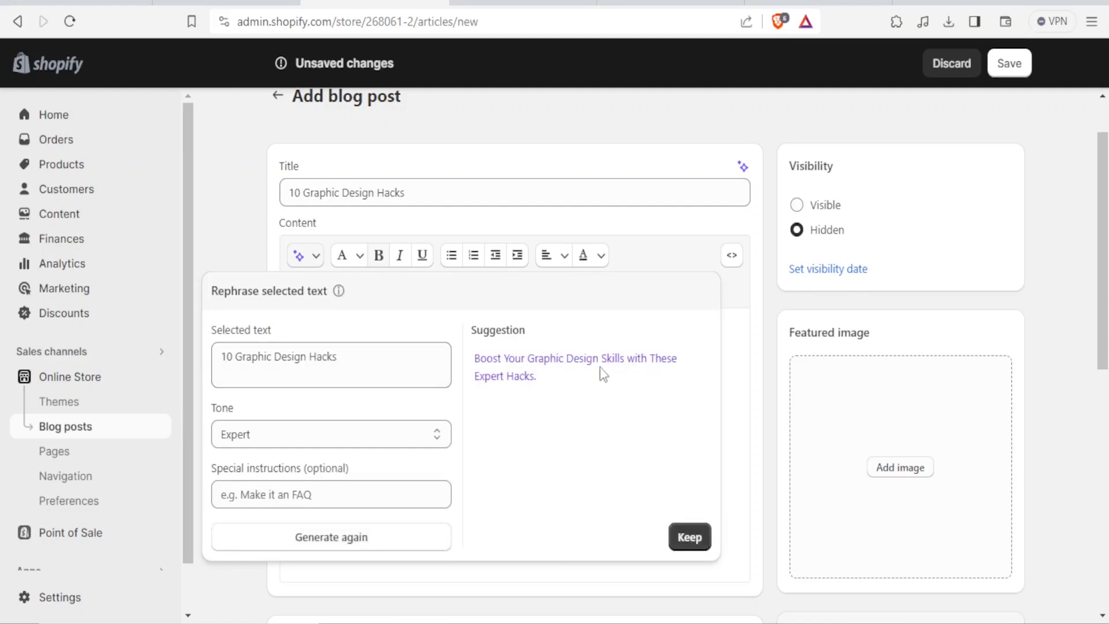
left_click(706, 539)
- Format the rephrased line below the banner as a heading, trying Heading 2 first and settling on Heading 3
left_click_drag(628, 543, 282, 540)
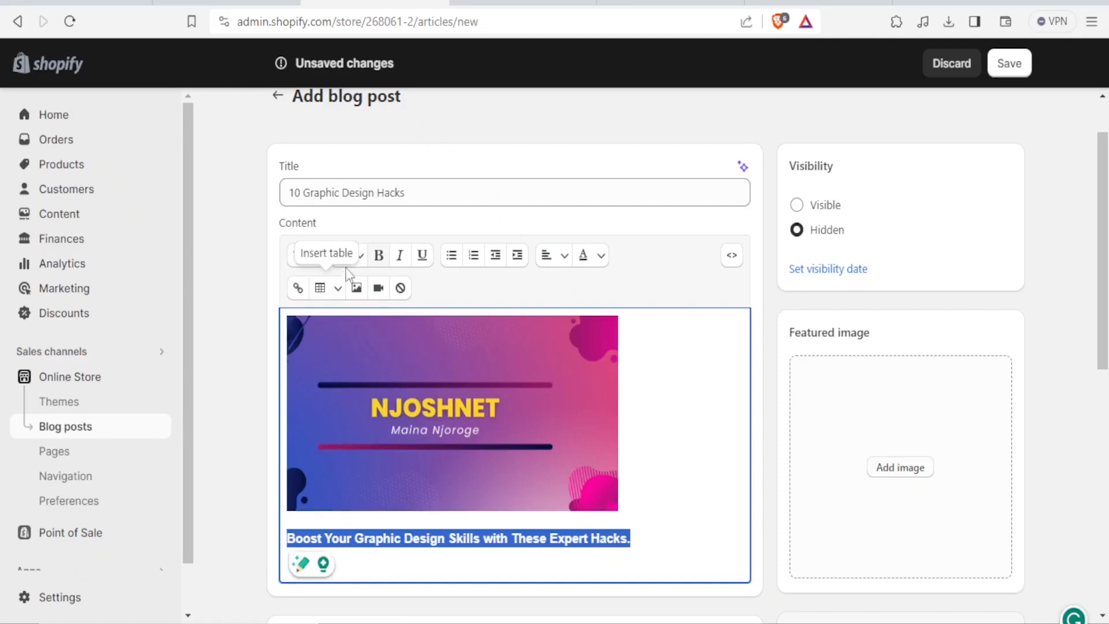
left_click(359, 259)
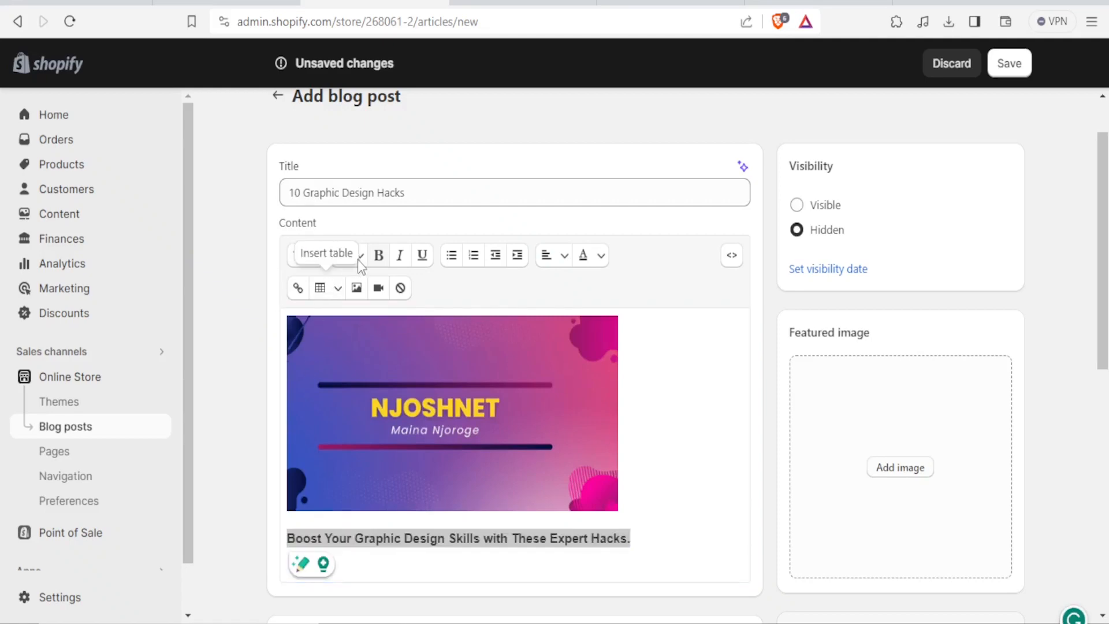
left_click(360, 256)
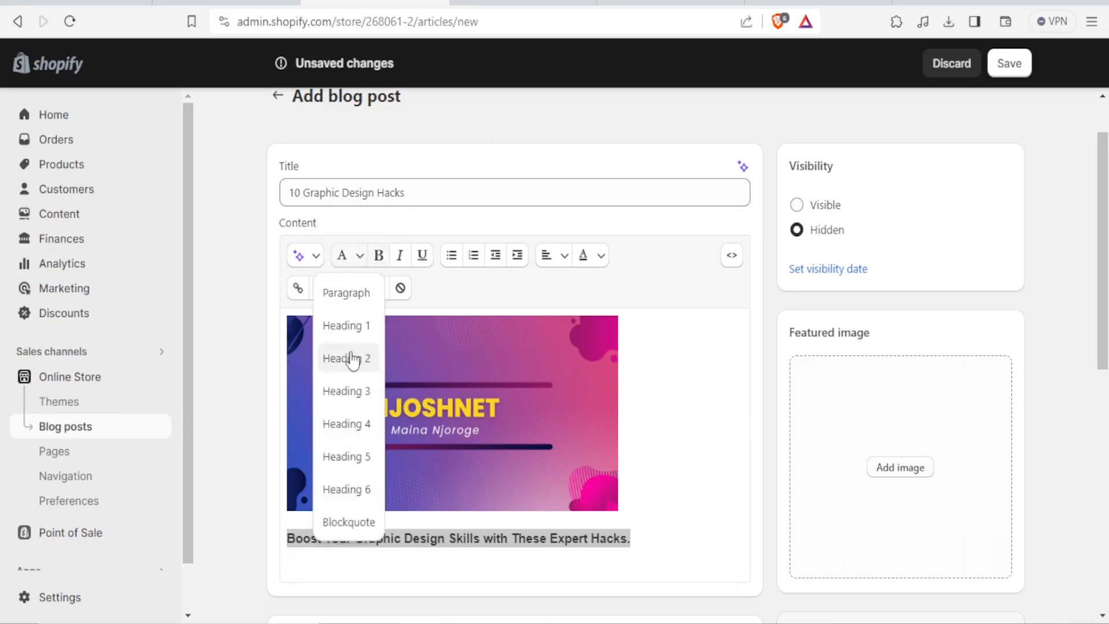
left_click(353, 359)
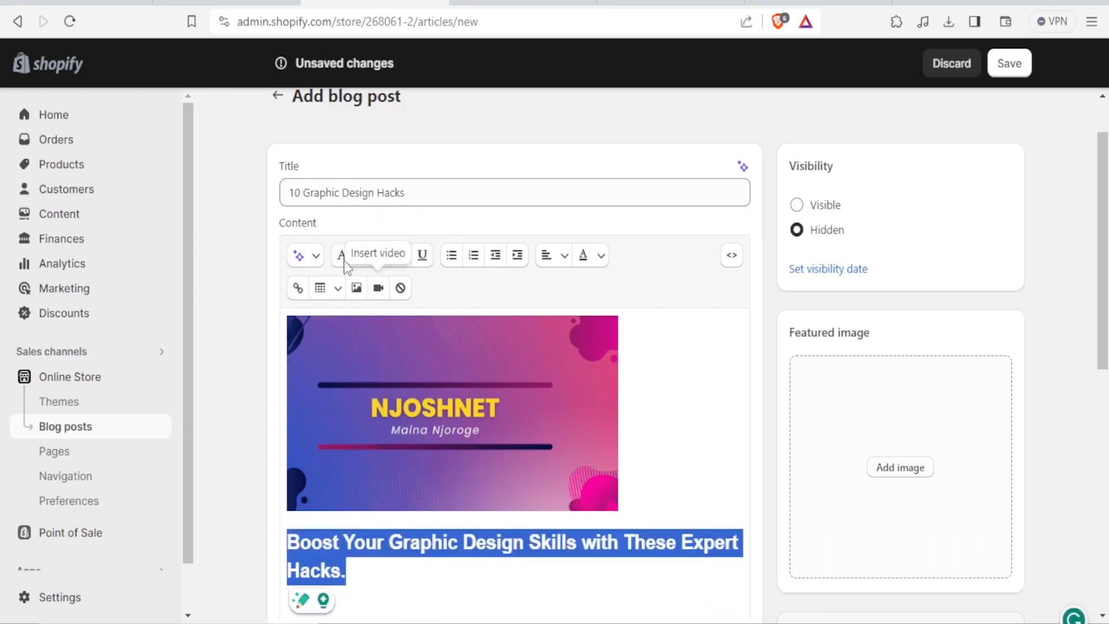
left_click(359, 256)
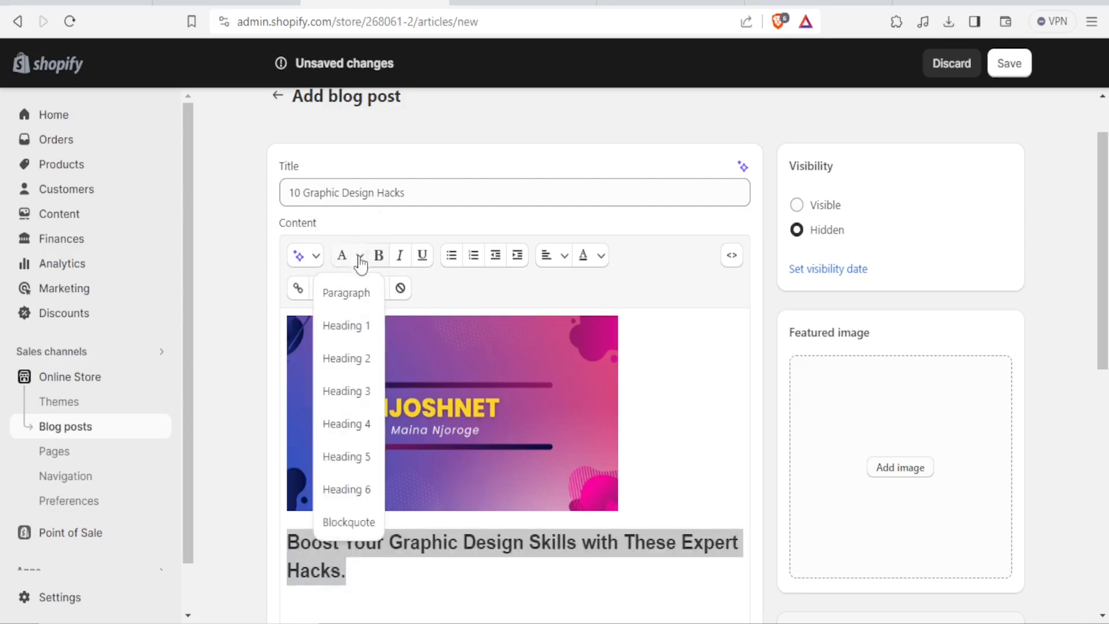
left_click(346, 391)
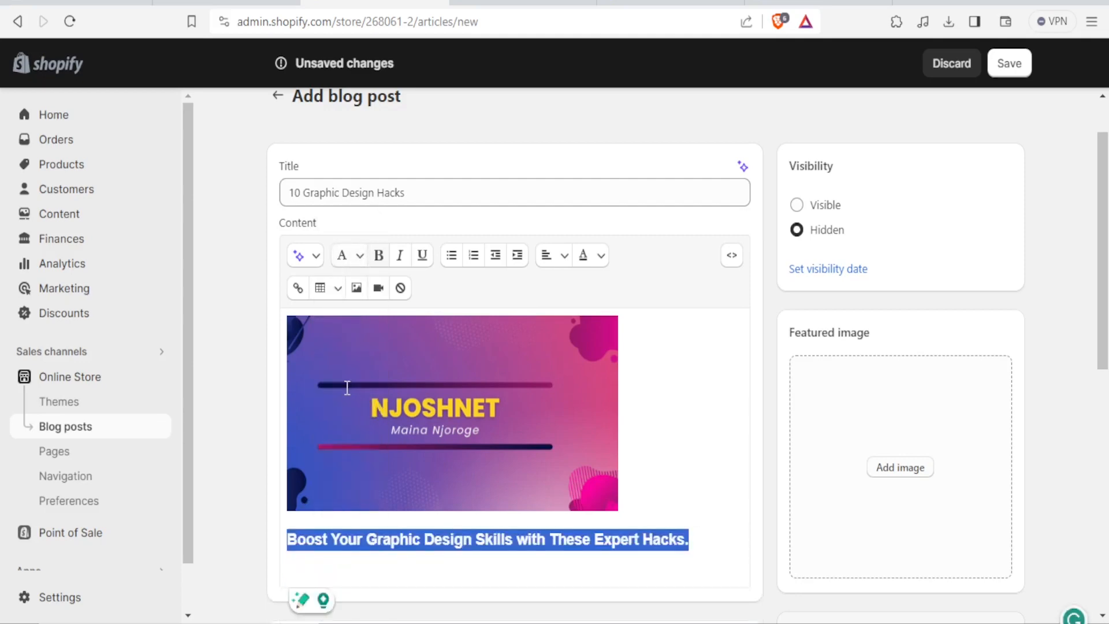
left_click(710, 463)
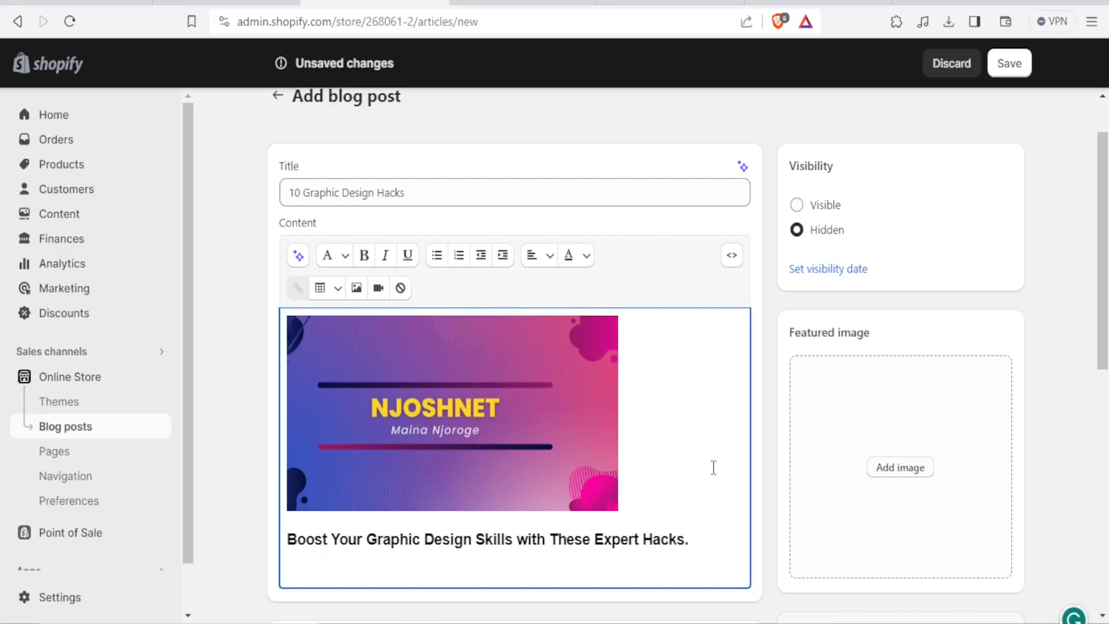
- Add a paragraph under the heading starting "Having images scattered all around a page is outdated" and replace it with the Expert-tone rephrasing
left_click(706, 546)
key("Return")
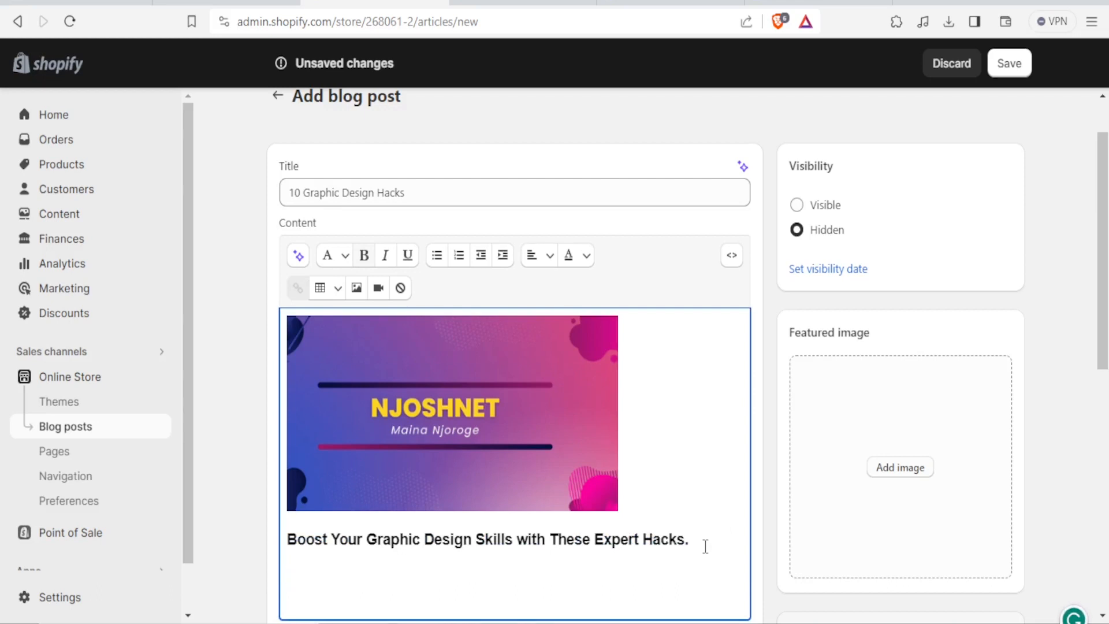
type("Having images scattered all around a page is outdated. The only reason to have random image scattered about is if you’re creating an eclectic collage. Our brains respond to visual hierarchy. Having unaligned images can be confusing and hard to follow for viewers of your design. Do everyone a favor, and use gridding and alignment to organize and layout your images.")
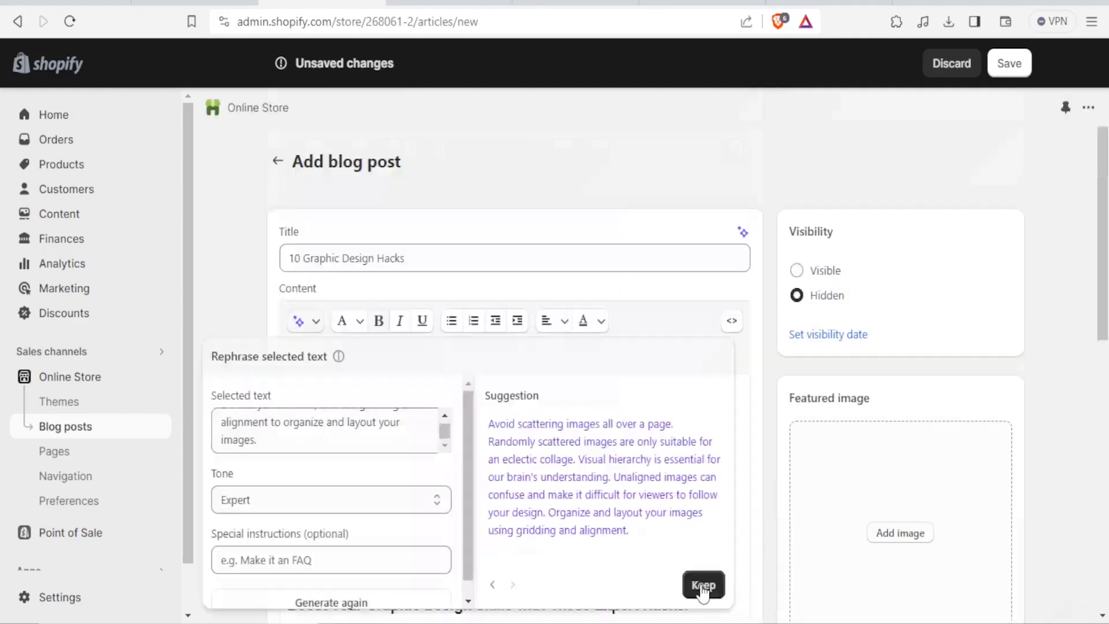
left_click(703, 586)
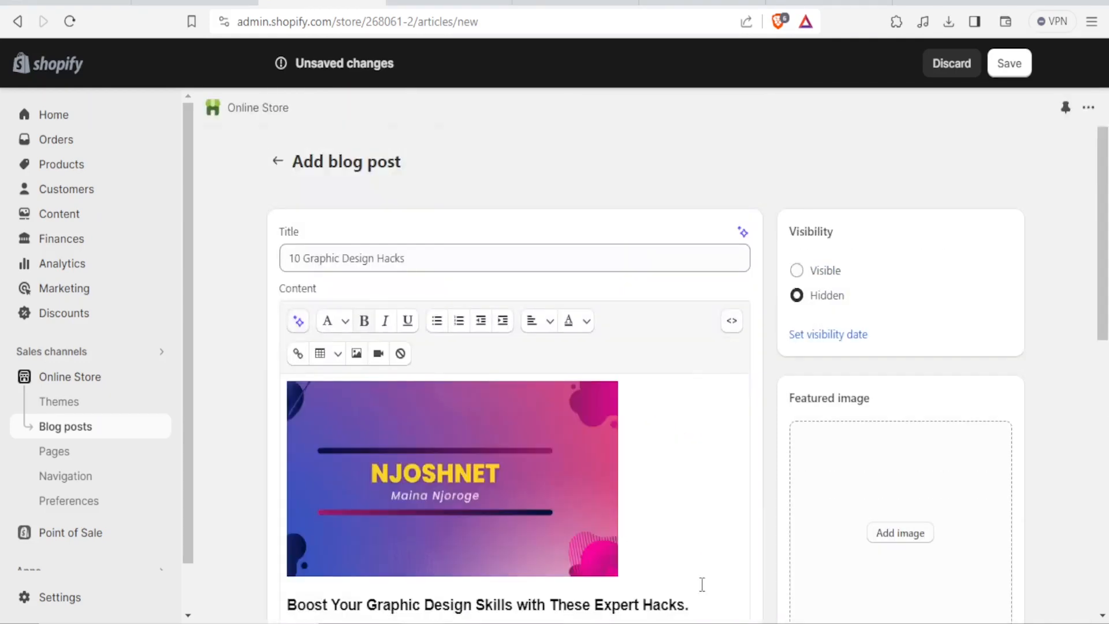
- Remove the bold formatting from the whole paragraph below the heading
left_click_drag(1102, 290, 1106, 395)
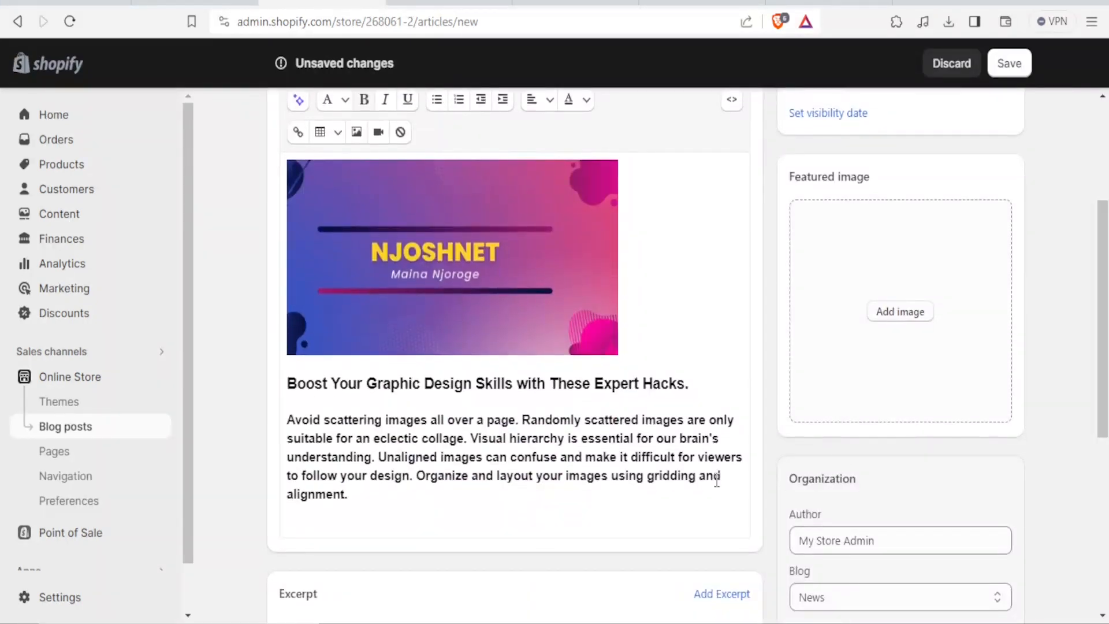
left_click_drag(348, 496, 285, 418)
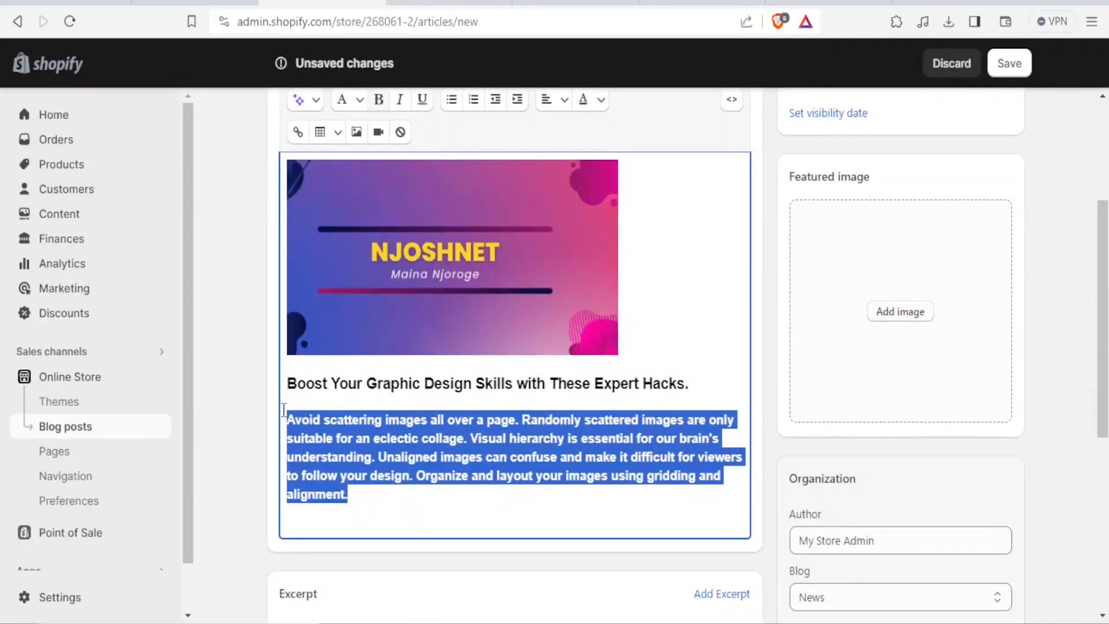
left_click(379, 99)
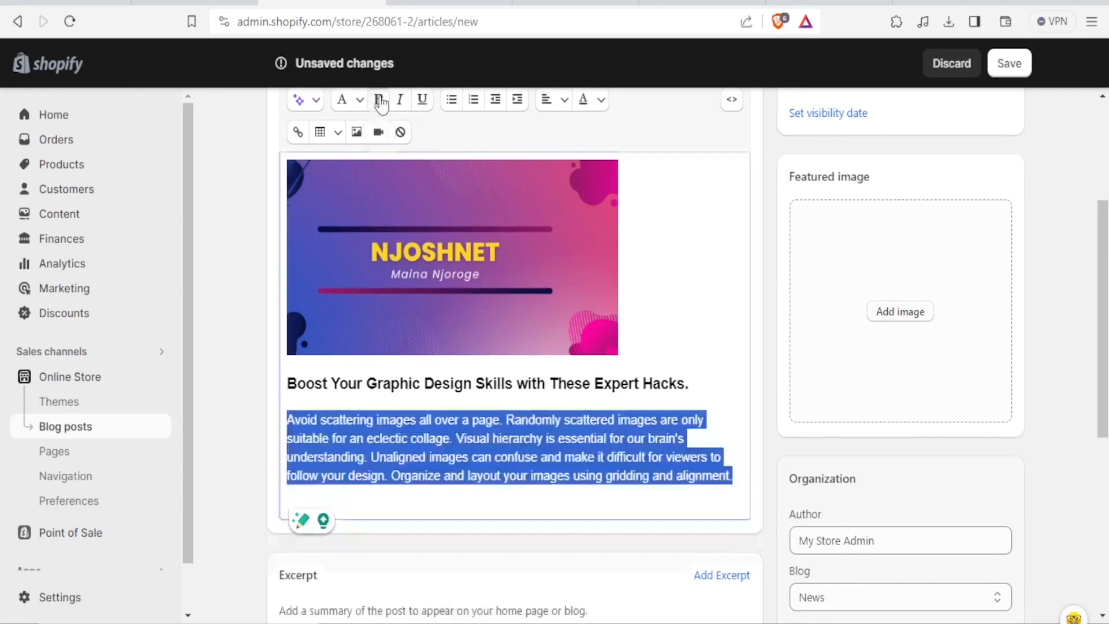
left_click(477, 396)
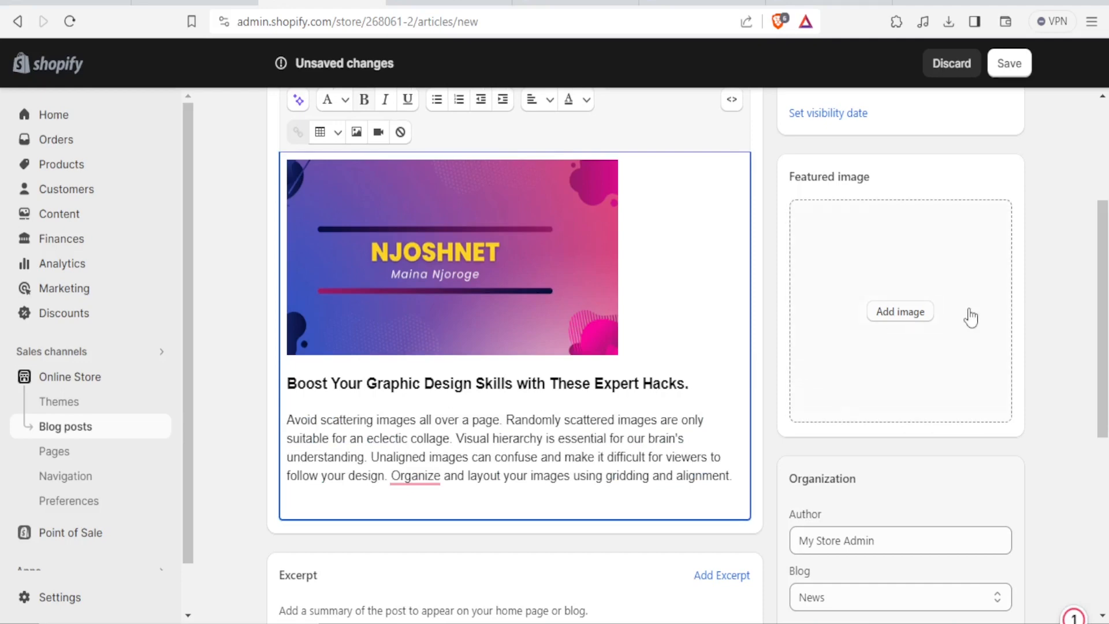
- Change the text colour of the "Boost Your Graphic Design Skills" heading to a bright blue
left_click_drag(710, 390, 285, 378)
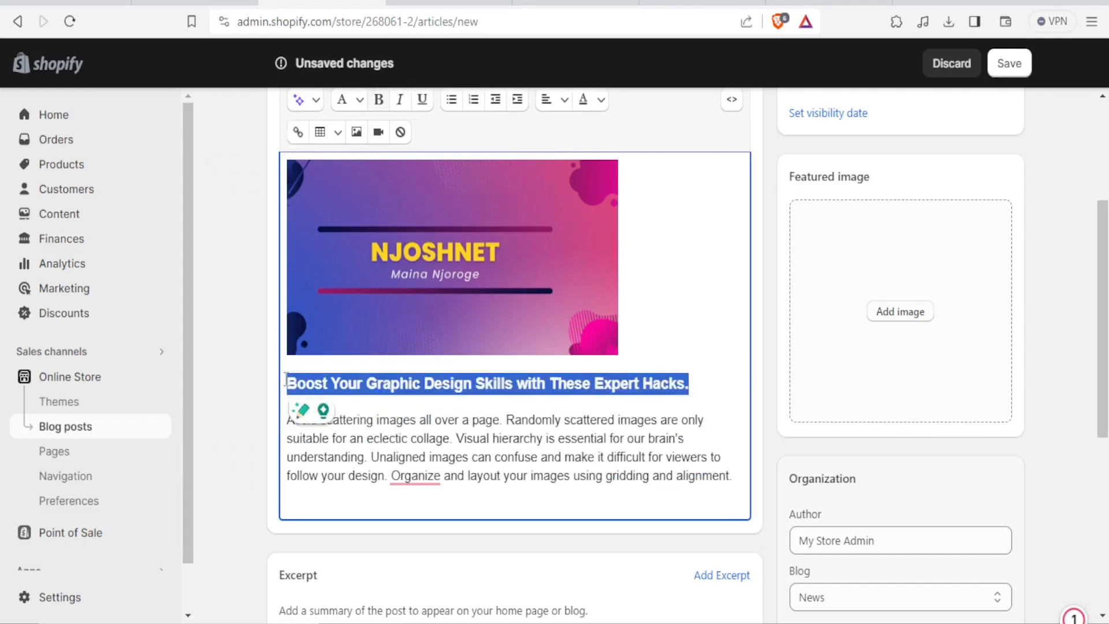
left_click(601, 102)
left_click(633, 176)
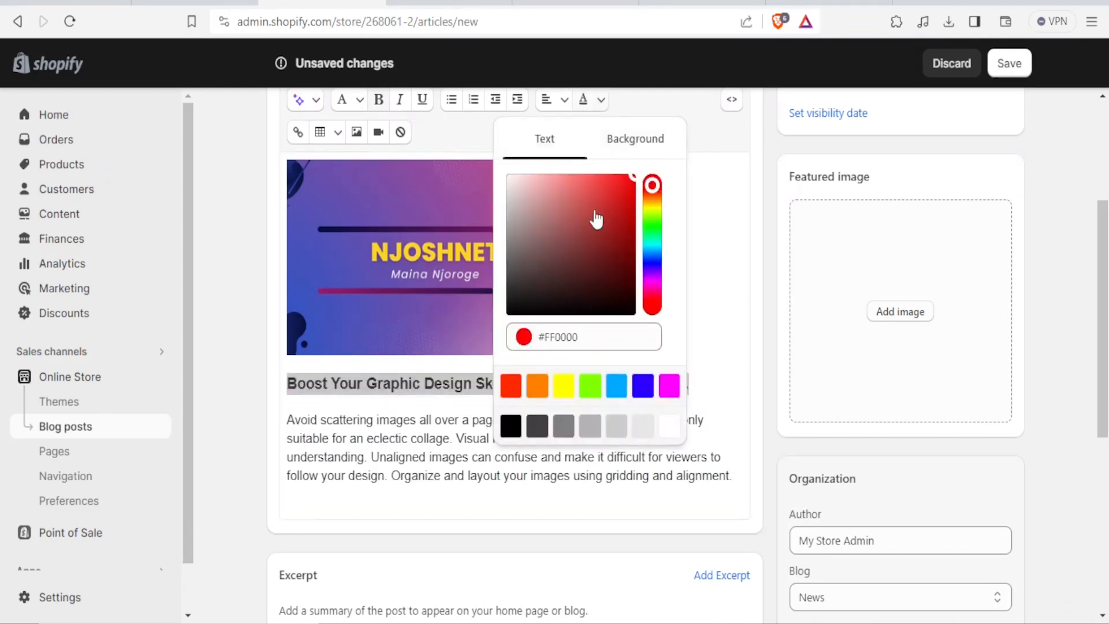
left_click(651, 216)
left_click_drag(655, 251, 653, 260)
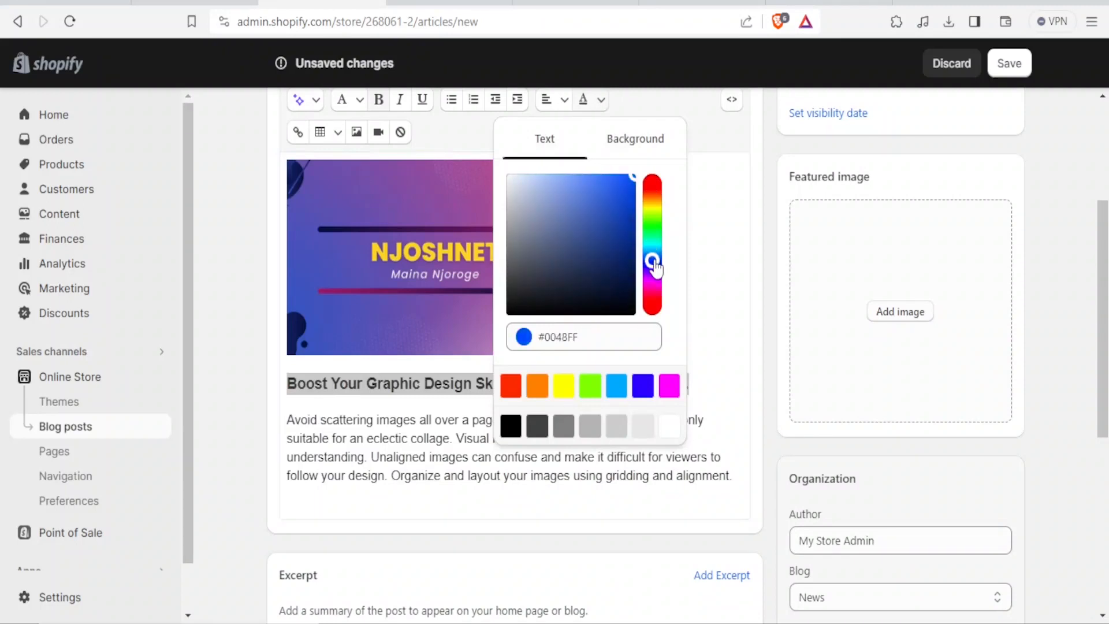
left_click(706, 341)
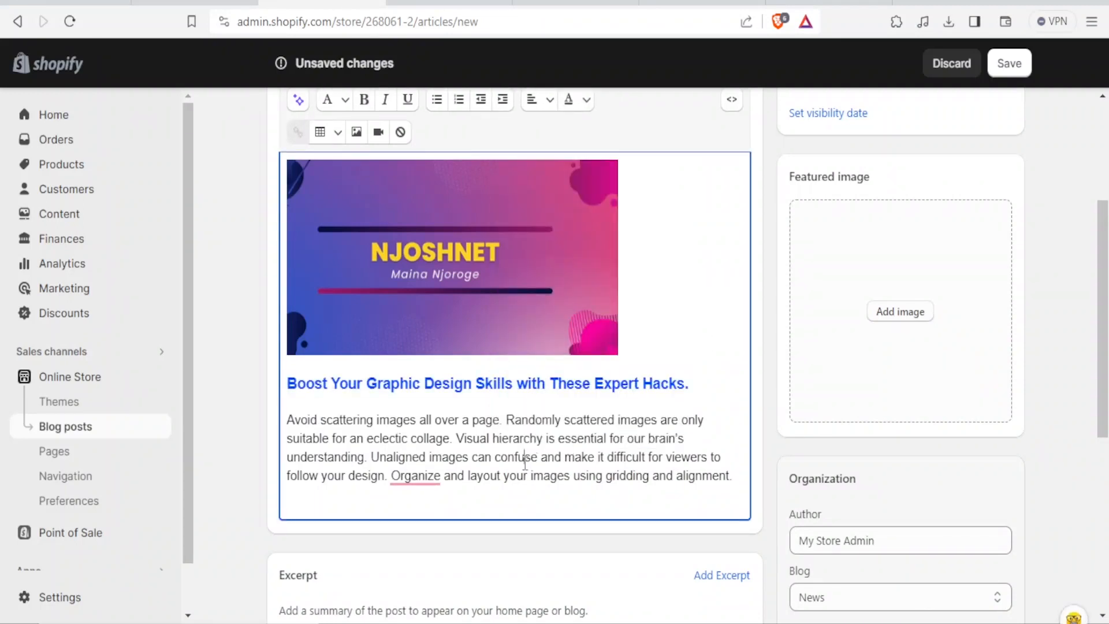
- Add a new line reading "Click Here Contact Us Here" below the paragraph in the post content
left_click_drag(1100, 293, 1090, 317)
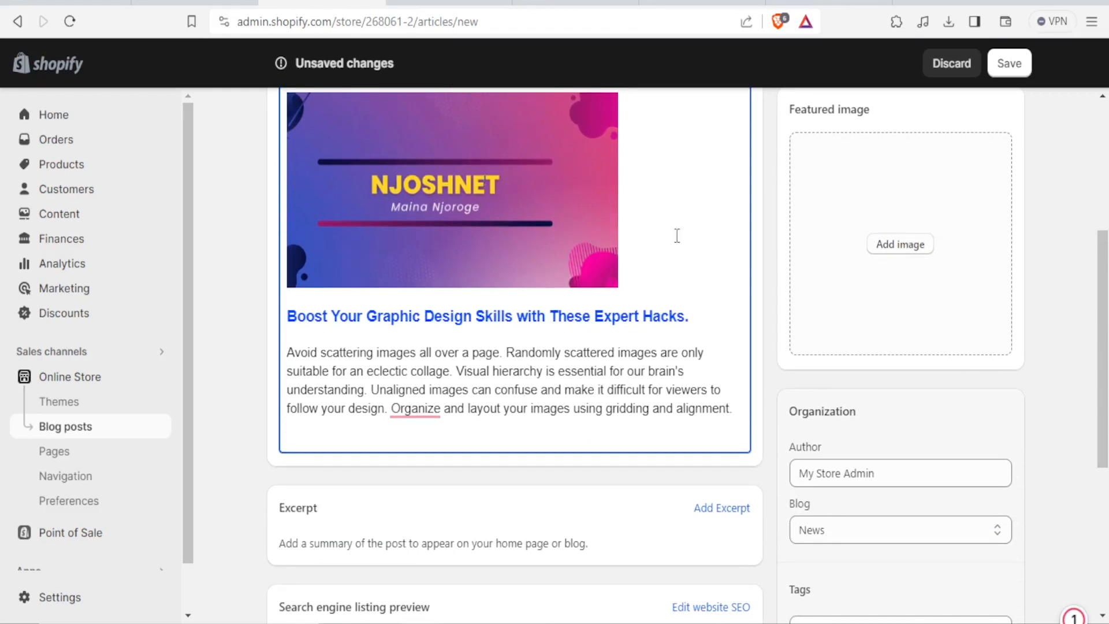
left_click(739, 409)
key("Return")
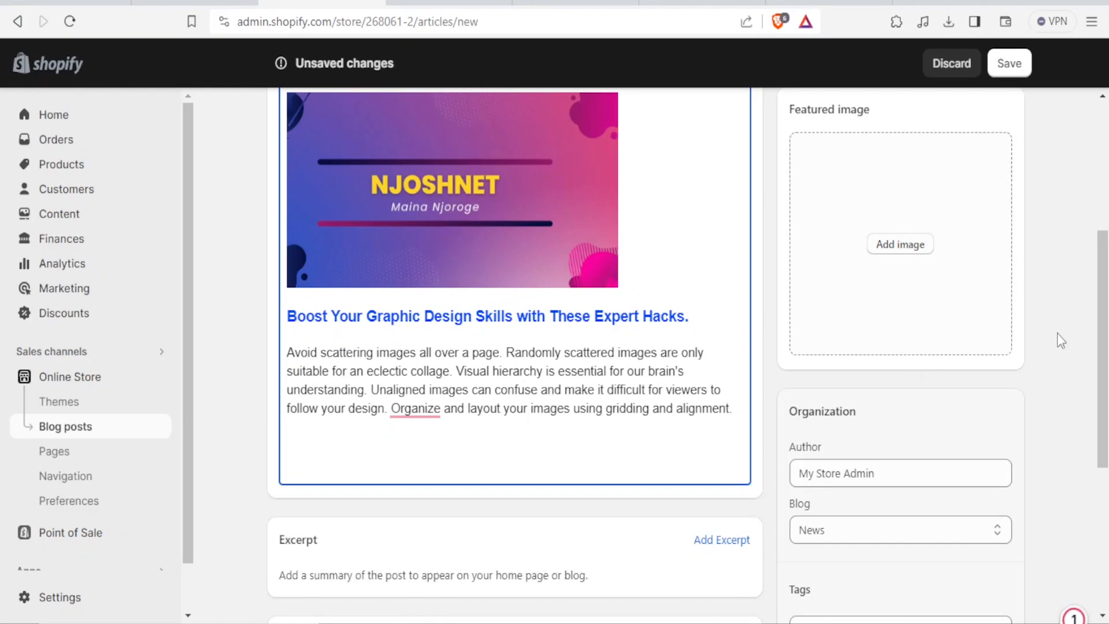
left_click_drag(1091, 325, 1092, 288)
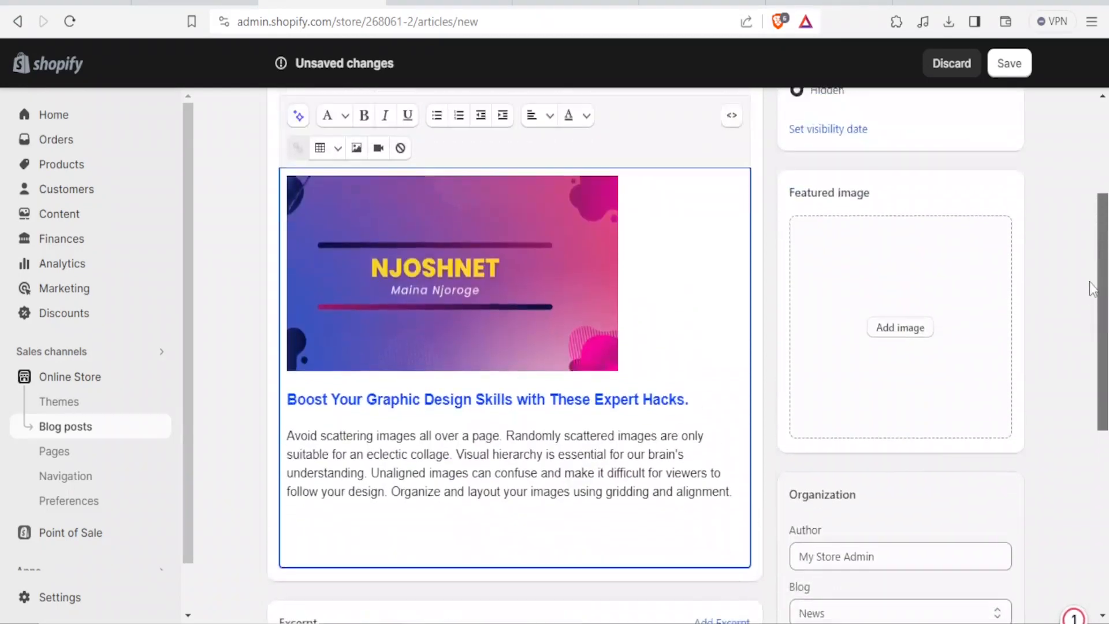
left_click(389, 558)
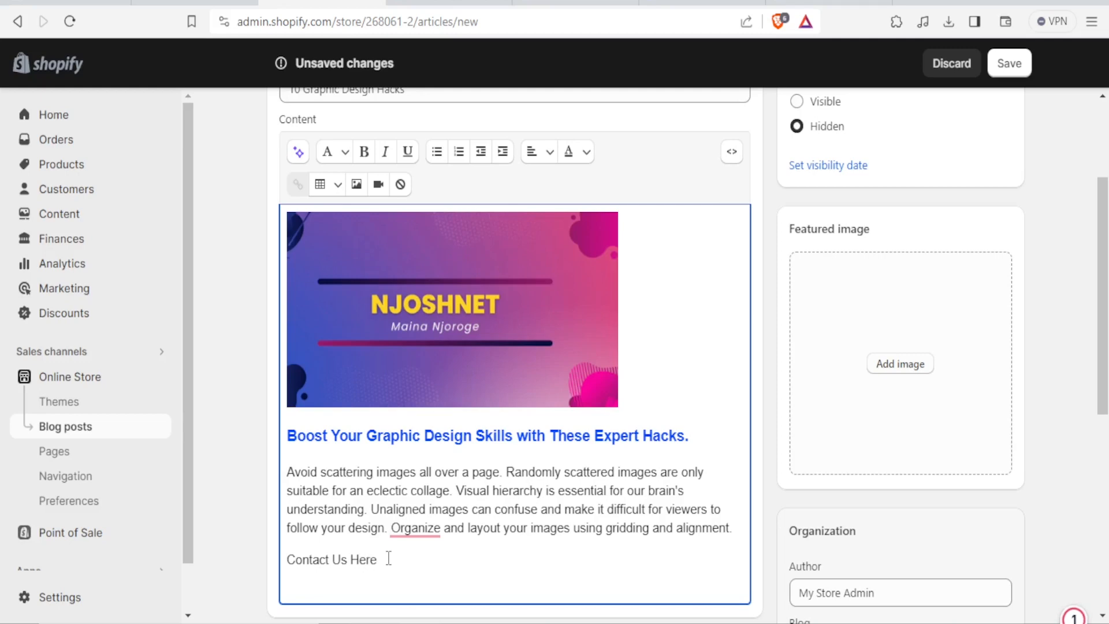
type("Click ")
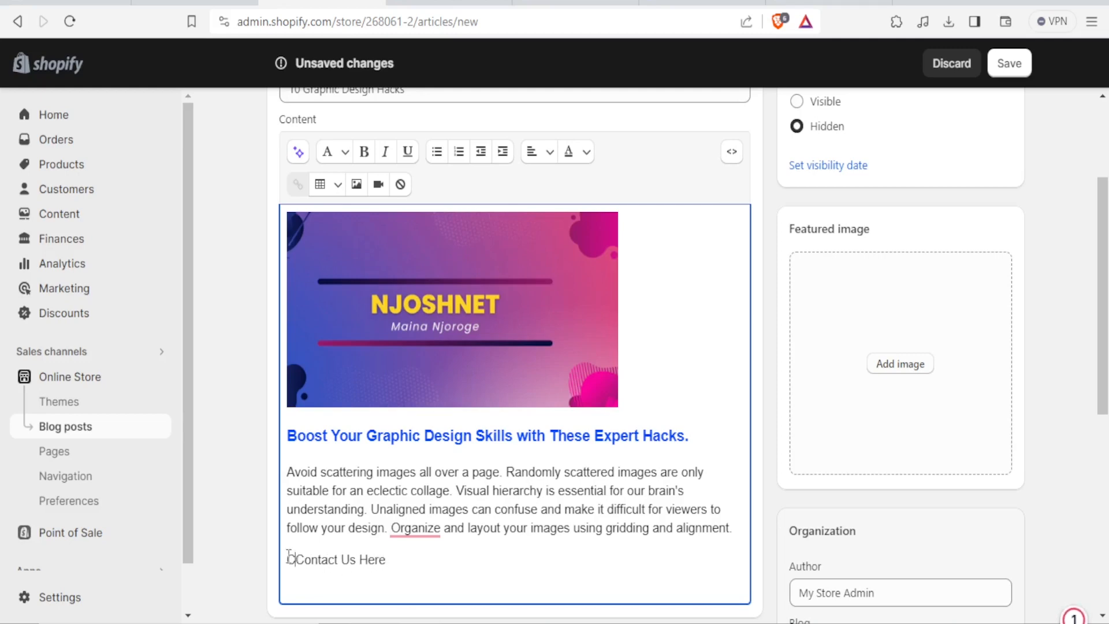
type("Here")
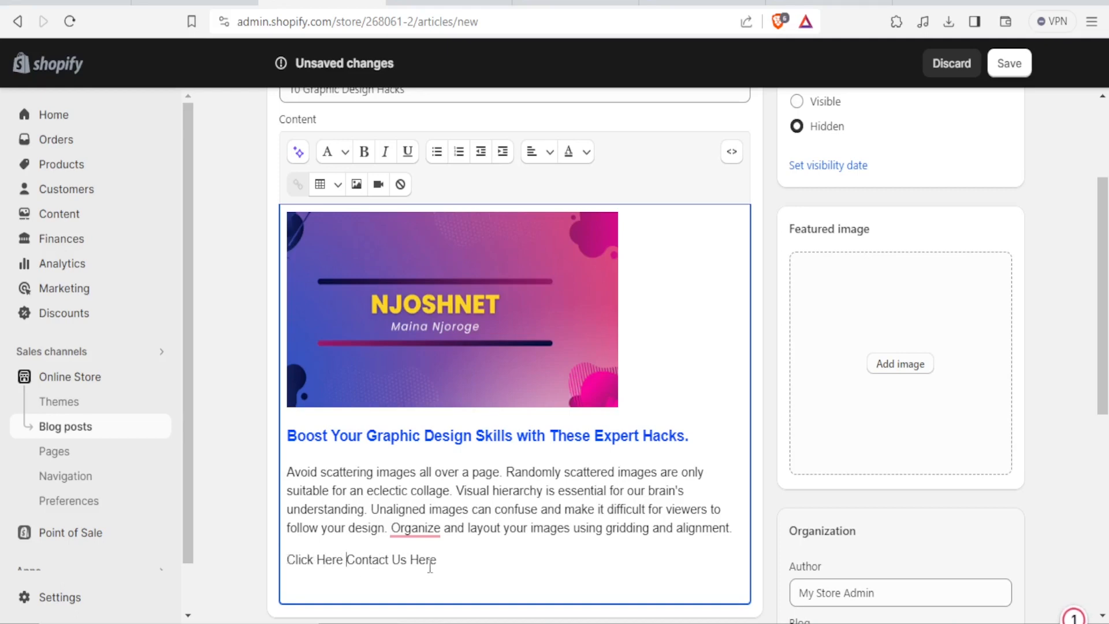
left_click_drag(437, 560, 287, 560)
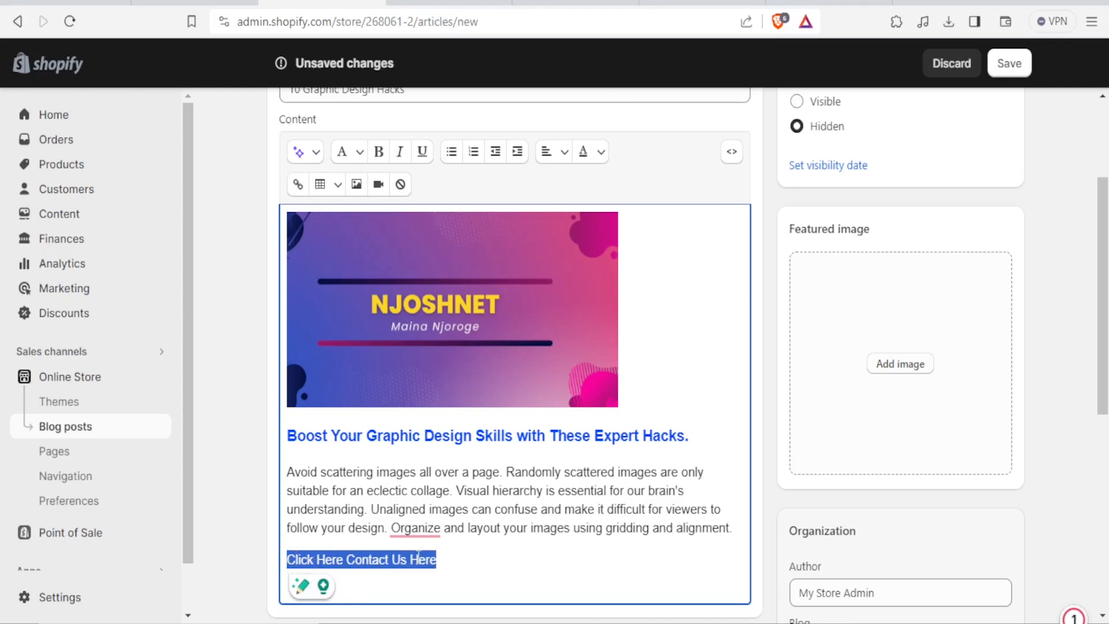
left_click(298, 186)
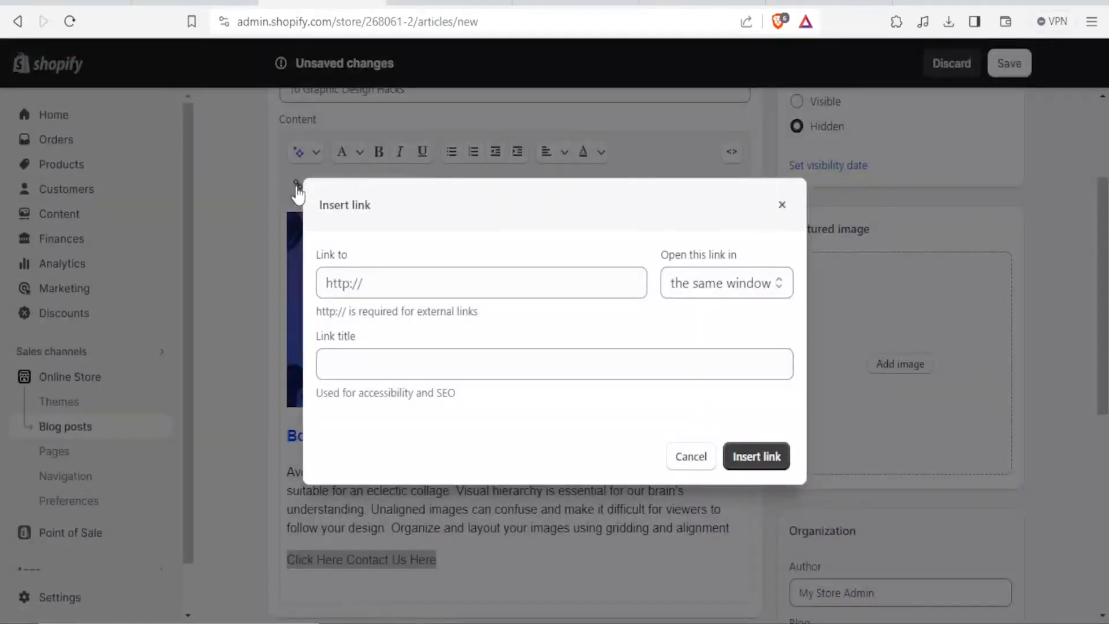
left_click(401, 283)
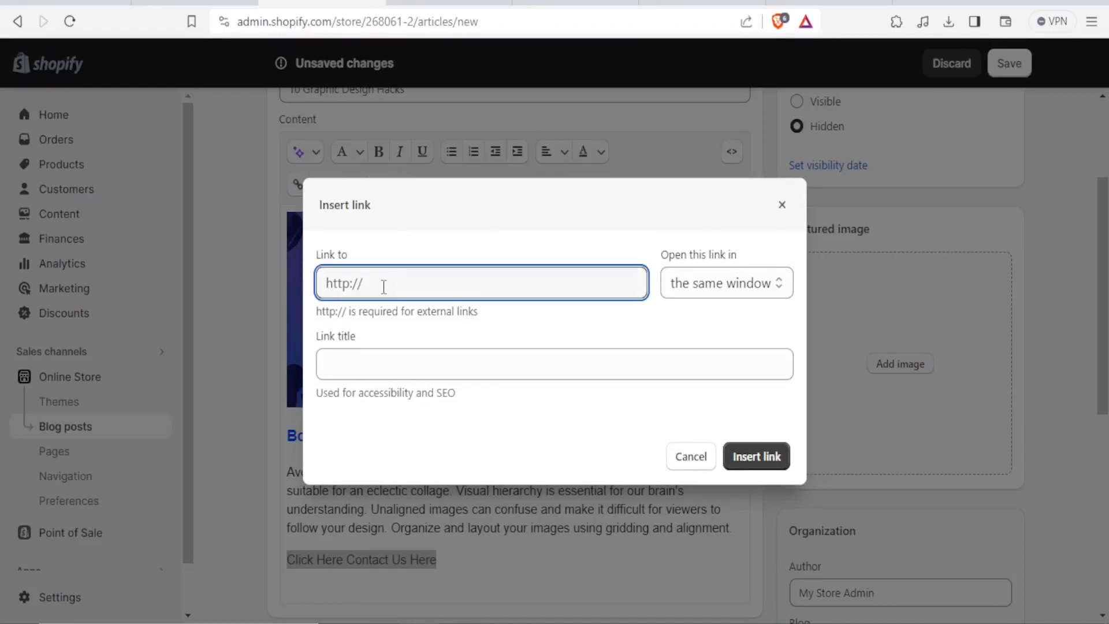
type("https://www.youtube.com/channel/UClc0VI1aocQwLzw_fVVuJNA")
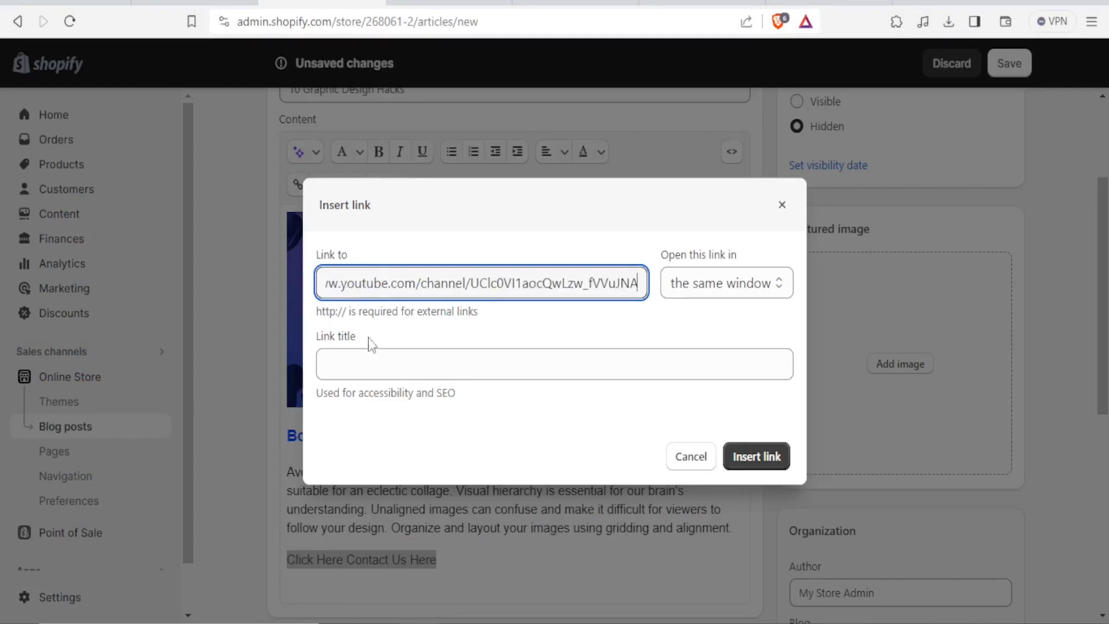
left_click(351, 361)
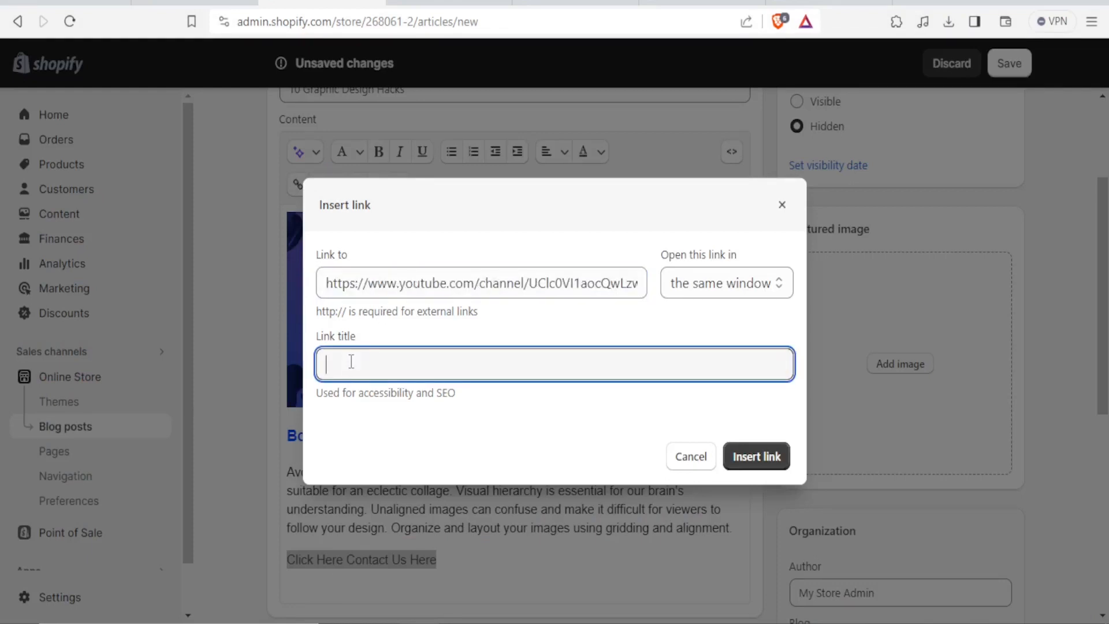
type("Our Contact")
left_click(787, 289)
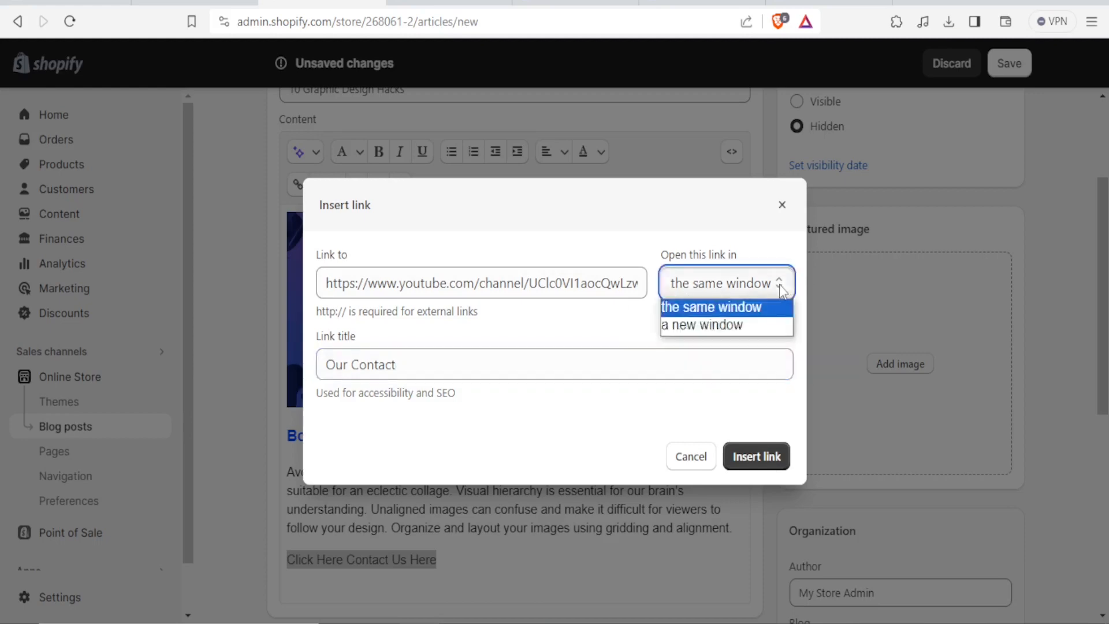
left_click(736, 324)
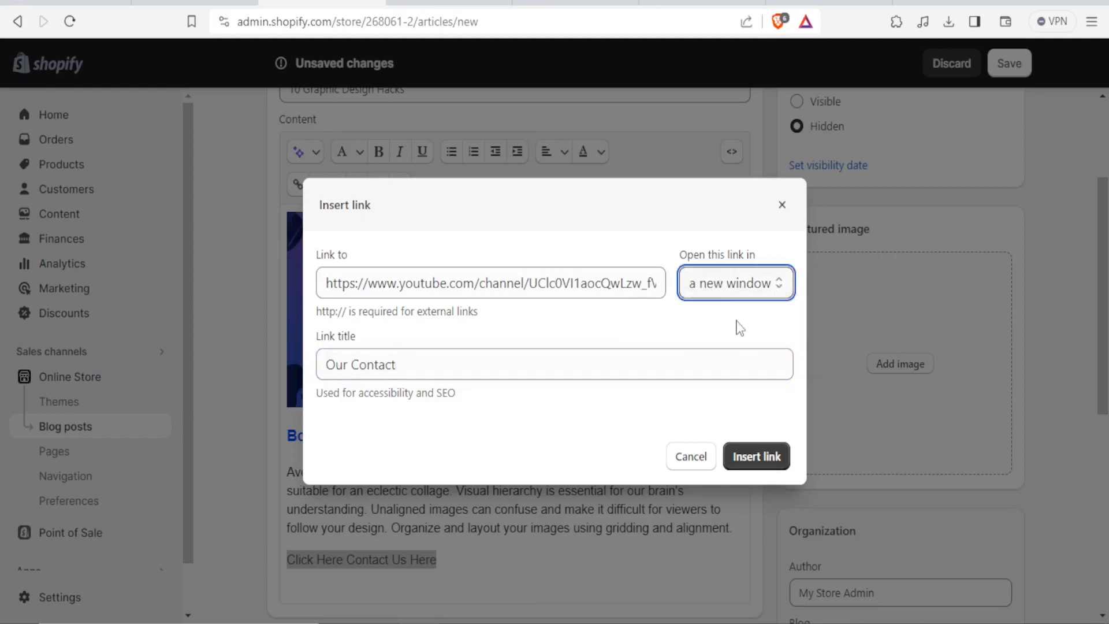
left_click(745, 457)
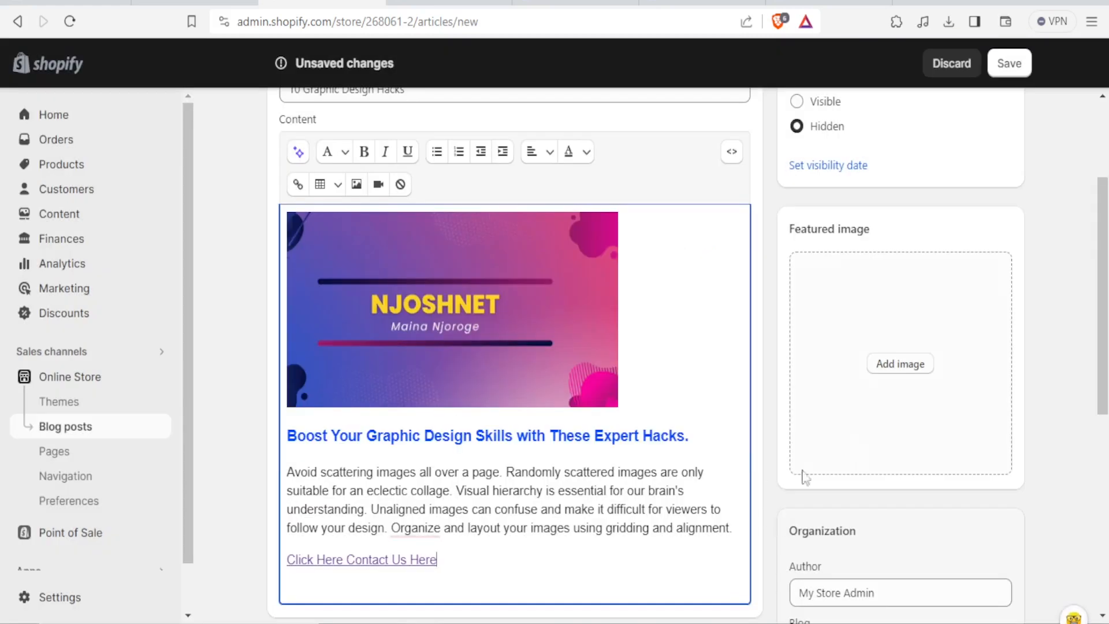
- Add a new line reading "Our work" below the contact link in the post content
scroll(769, 520, "down", 2)
left_click(346, 520)
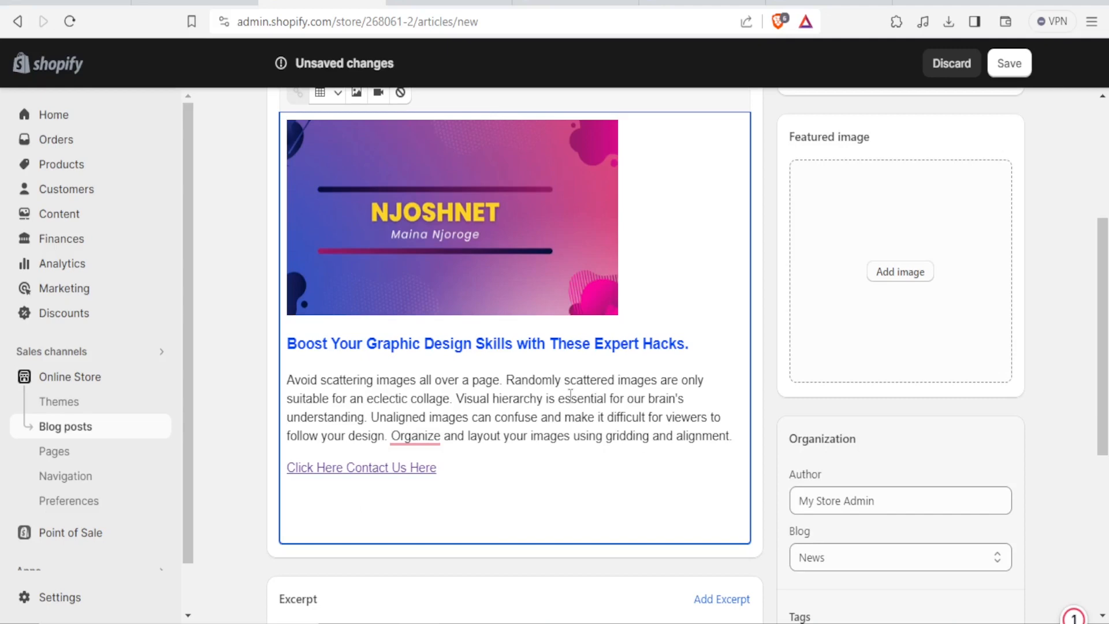
mouse_move(1100, 363)
left_mouse_down()
mouse_move(1097, 315)
mouse_move(1098, 368)
left_mouse_up()
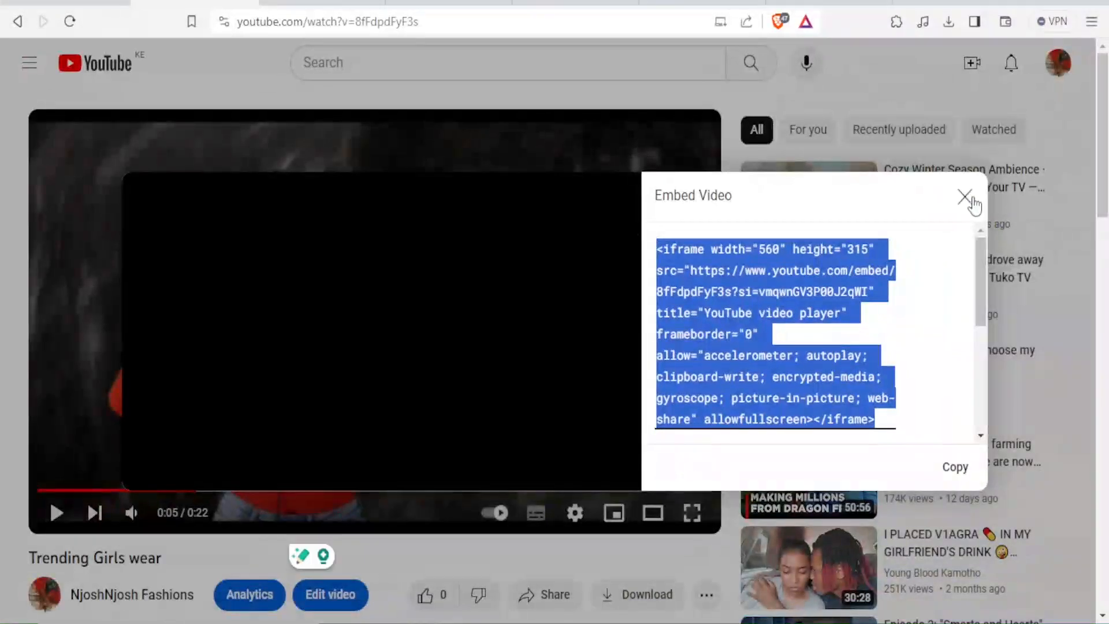
- On YouTube, copy the embed code of the "Trending Girls wear" video from its sharing options
left_click(973, 198)
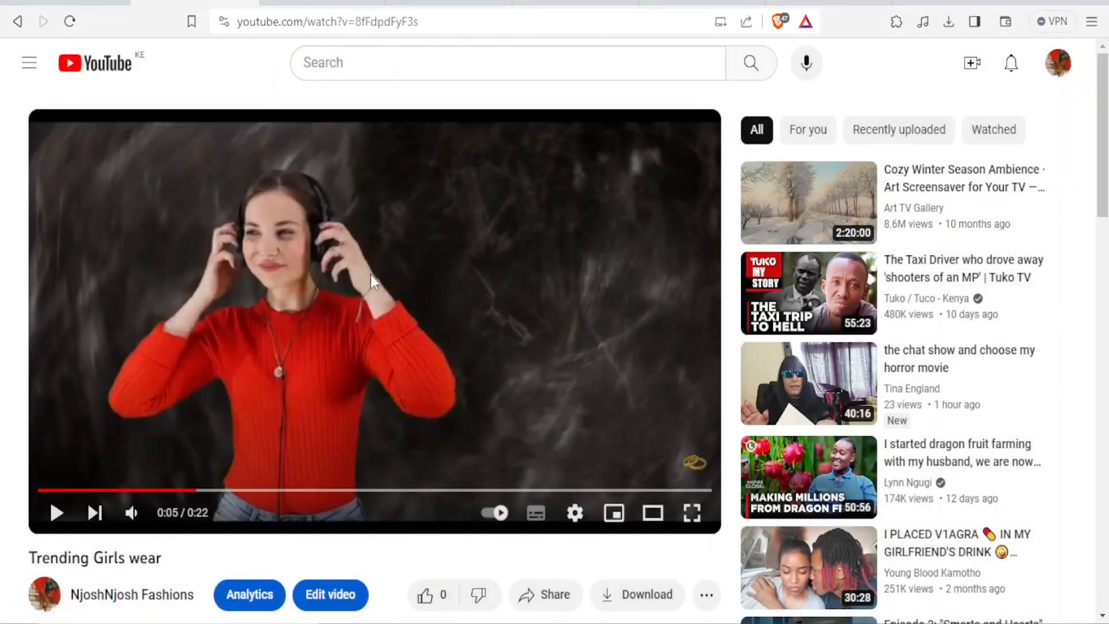
left_click(530, 595)
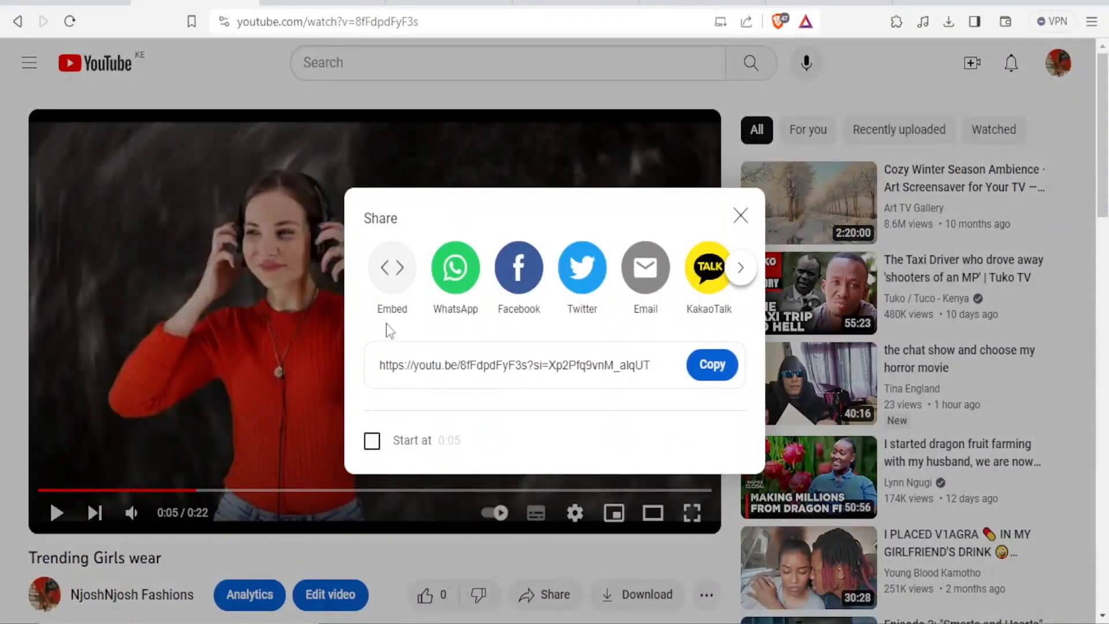
left_click(392, 270)
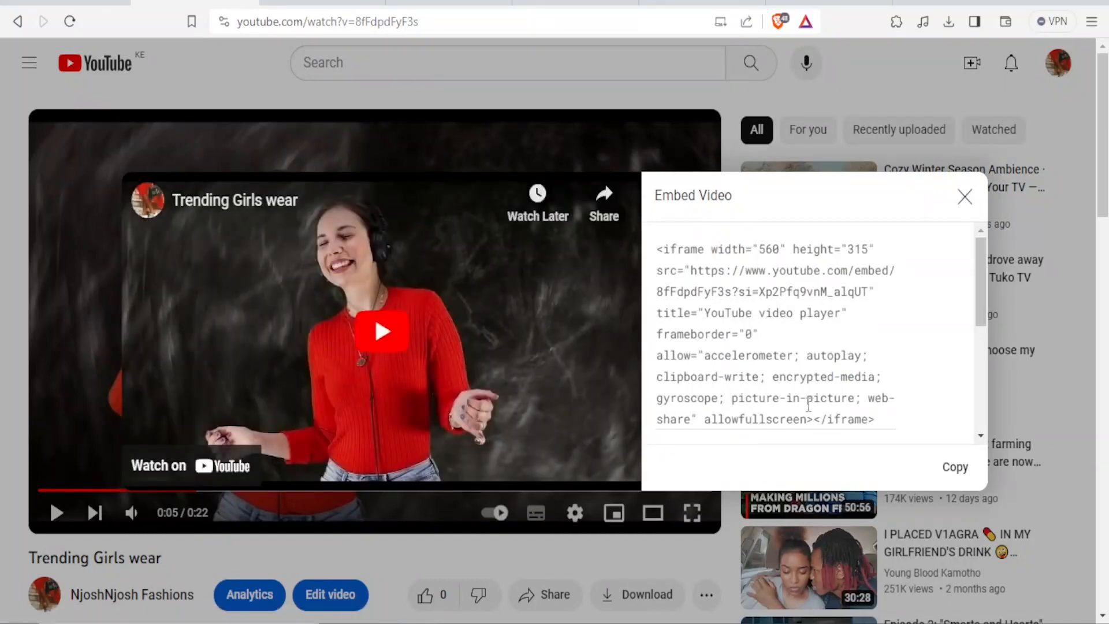
left_click(955, 466)
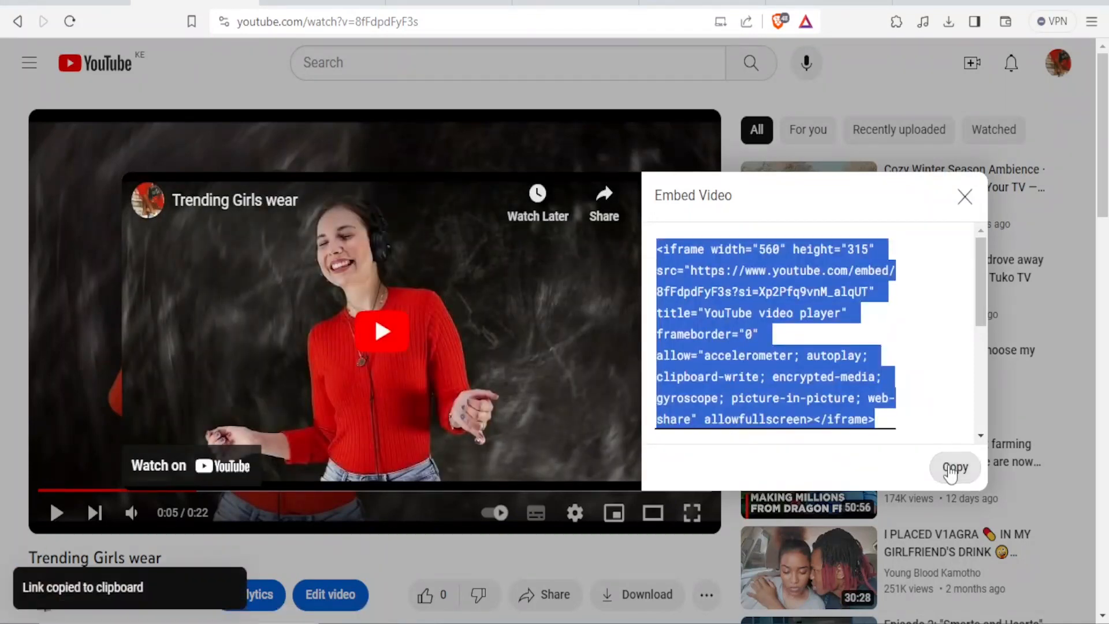
- Return to the Shopify blog post and insert the video from the copied embed snippet below the "Our work" line
left_click(321, 3)
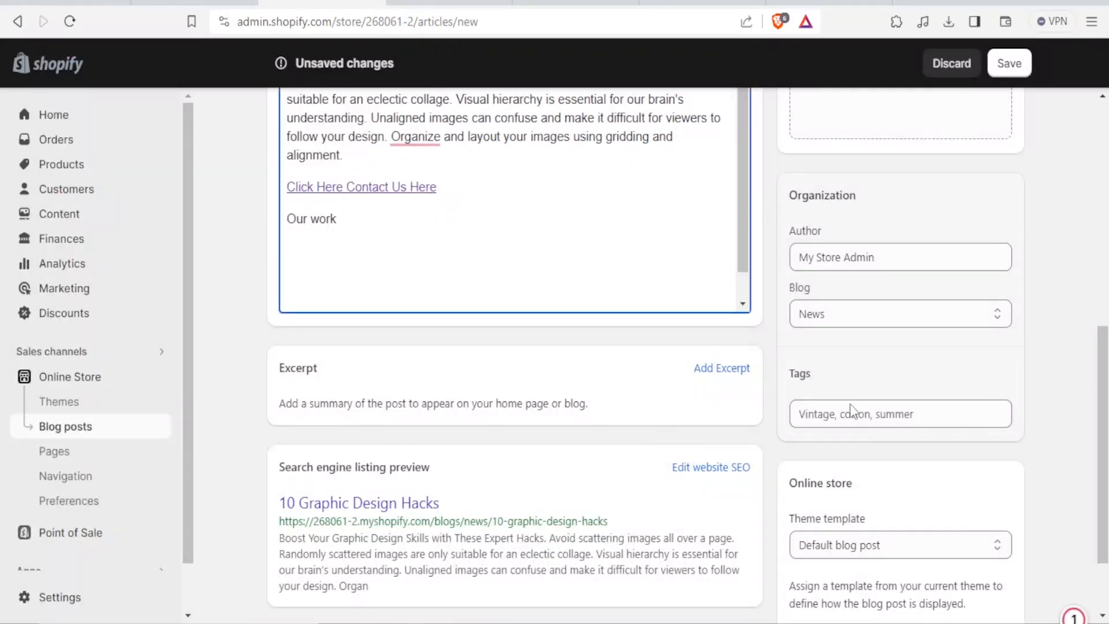
scroll(1106, 393, "up", 10)
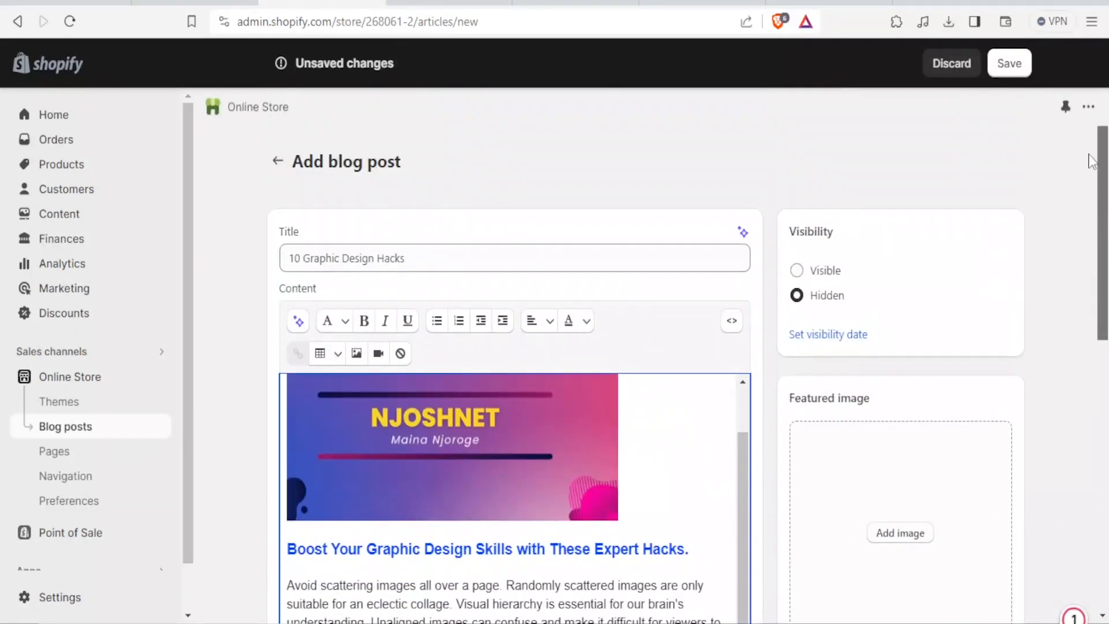
left_click(378, 357)
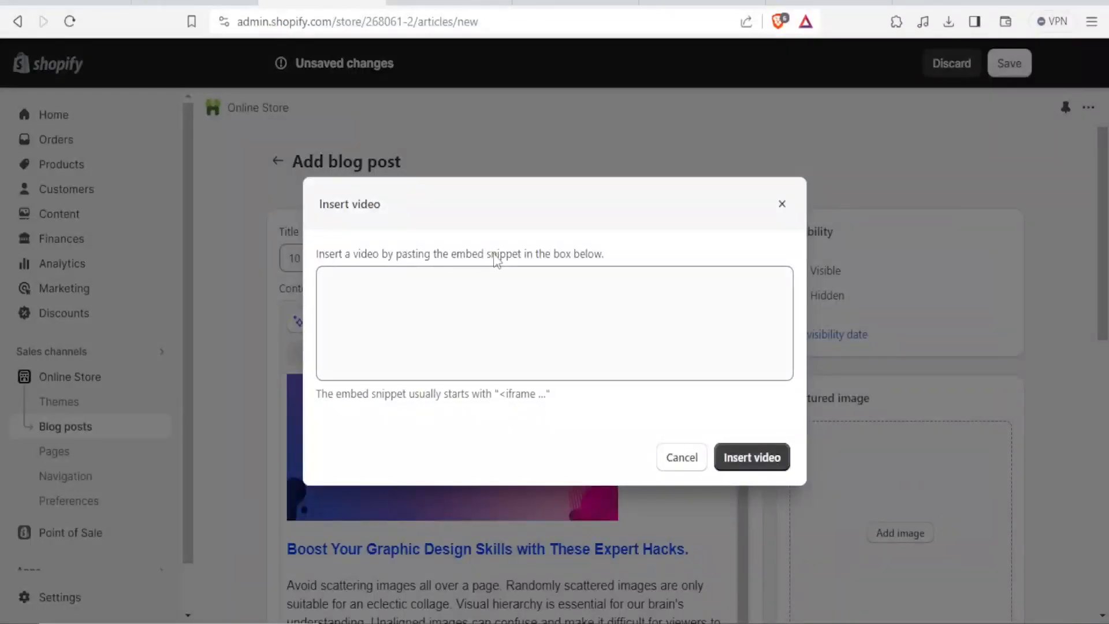
left_click(516, 274)
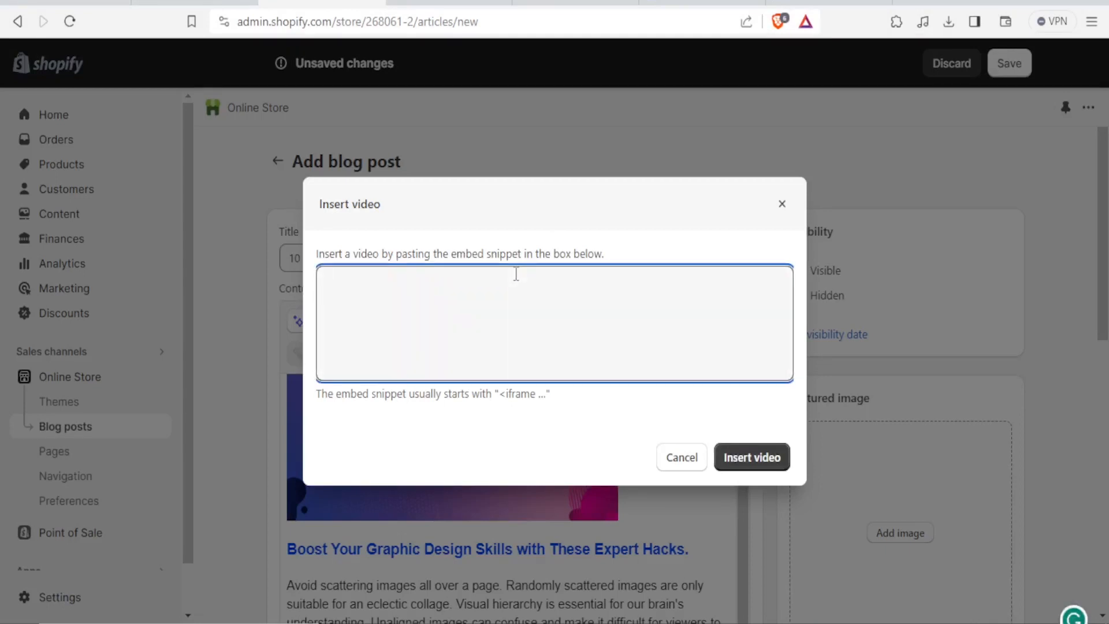
right_click(516, 275)
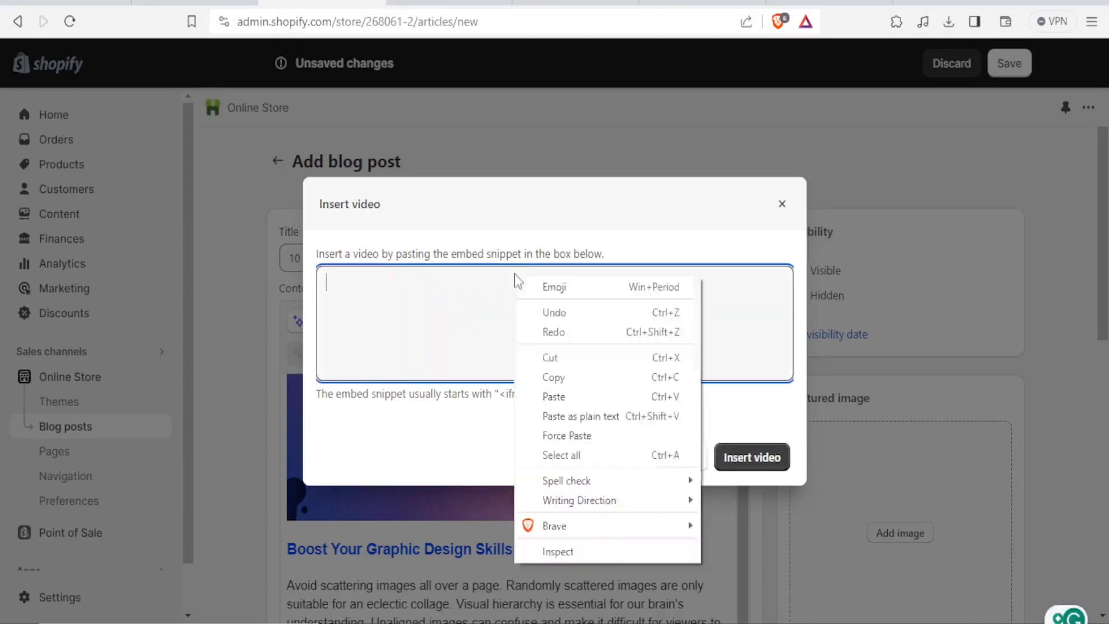
left_click(557, 396)
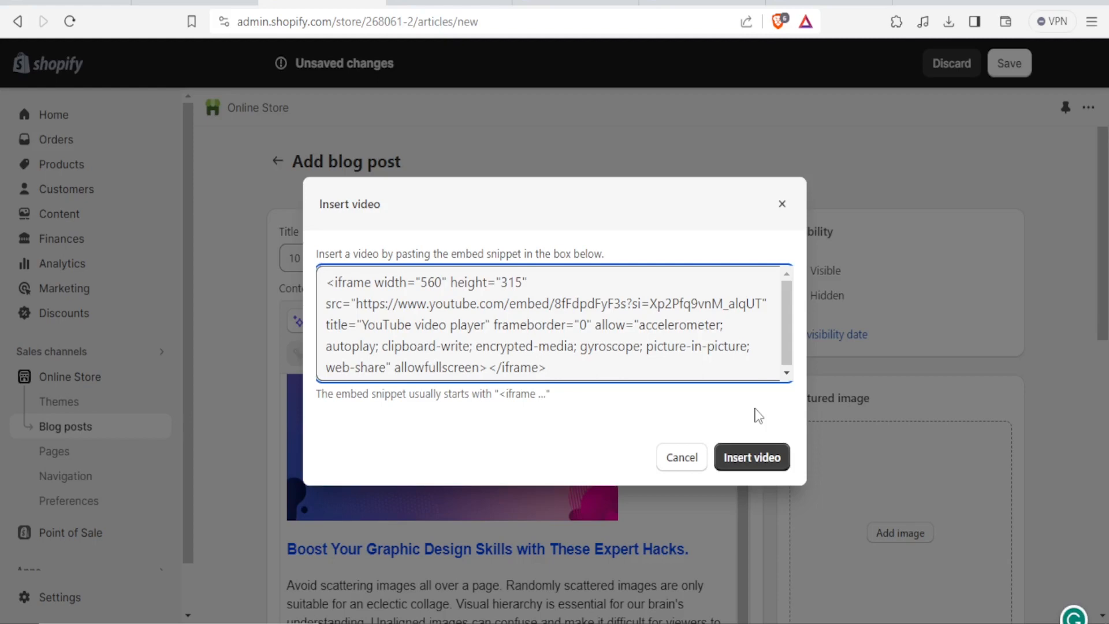
left_click(755, 459)
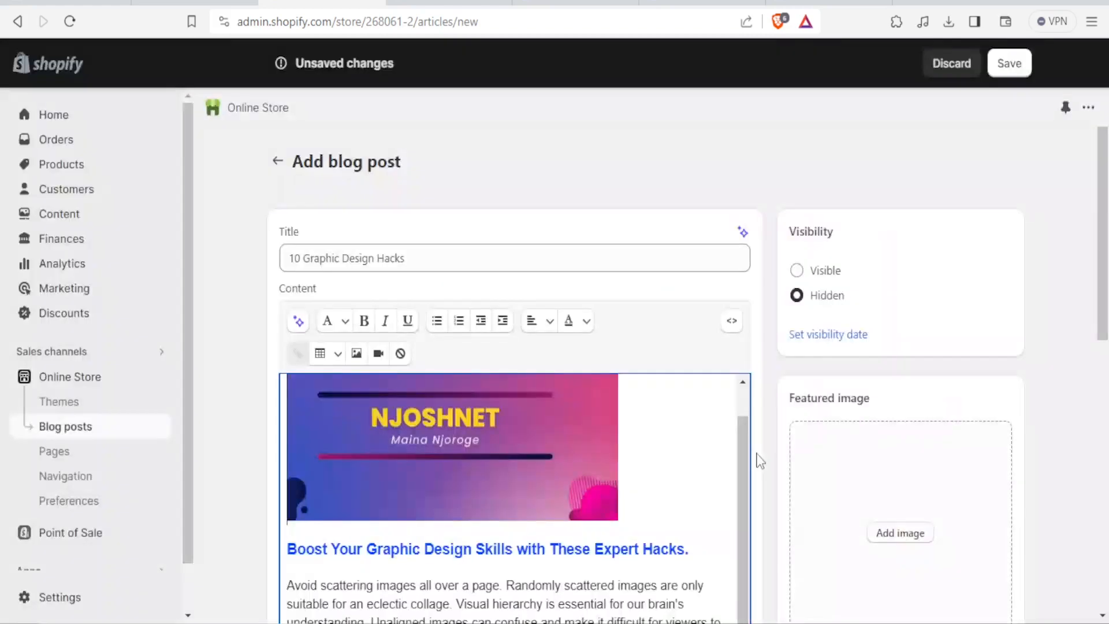
scroll(743, 480, "down", 3)
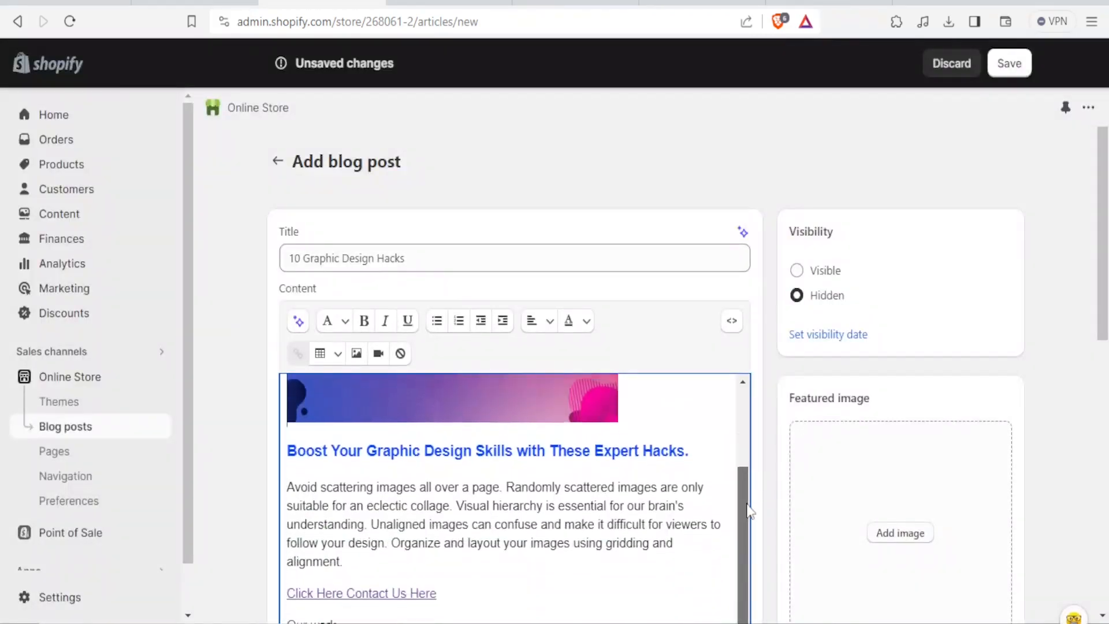
left_click_drag(1099, 279, 1100, 386)
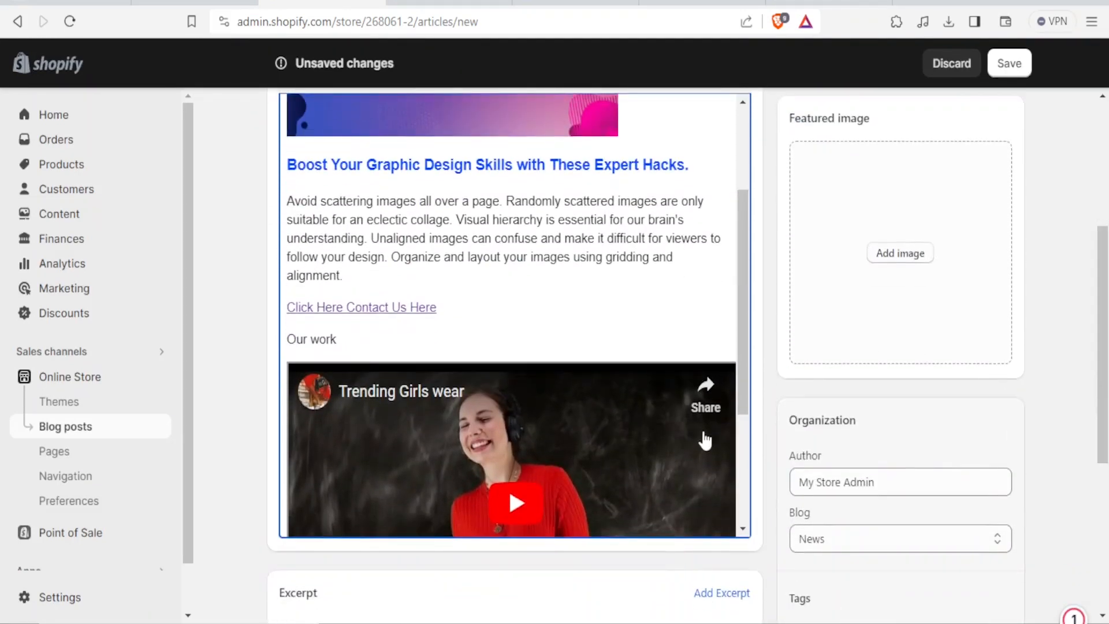
left_click_drag(746, 323, 747, 419)
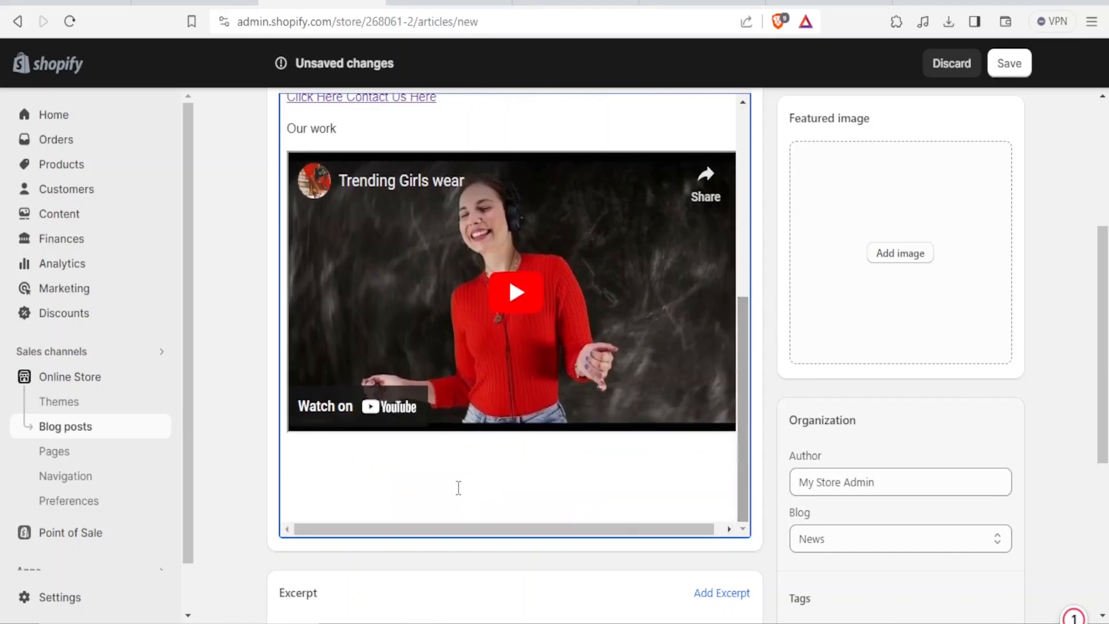
left_click(458, 488)
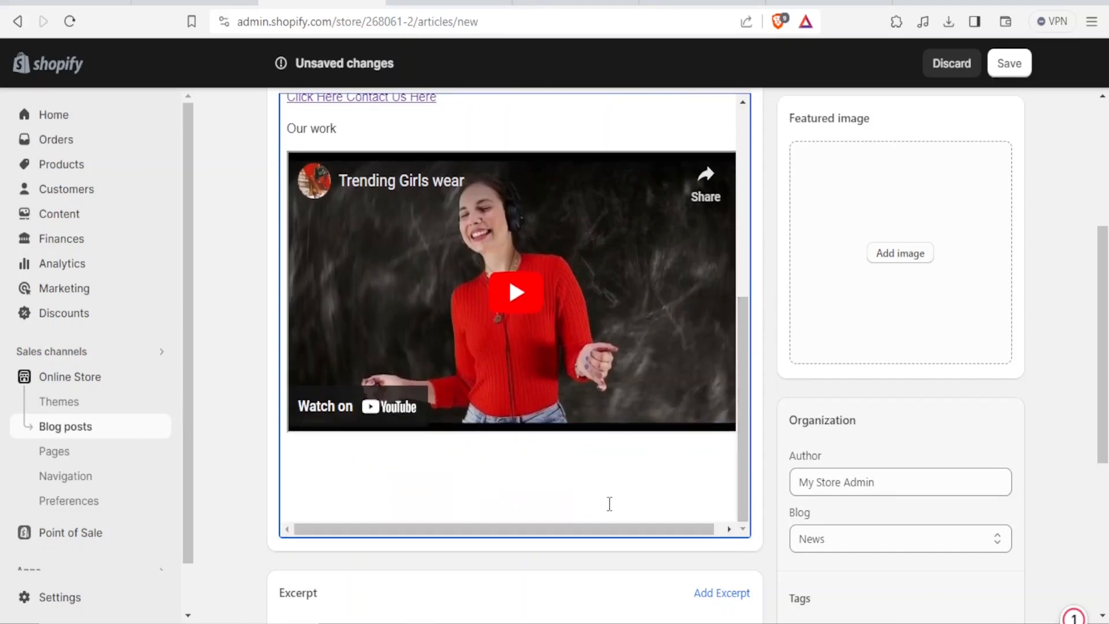
- Add an excerpt to the post using a copy of the heading "Boost Your Graphic Design Skills with These Expert Hacks."
left_click_drag(1102, 347, 1090, 218)
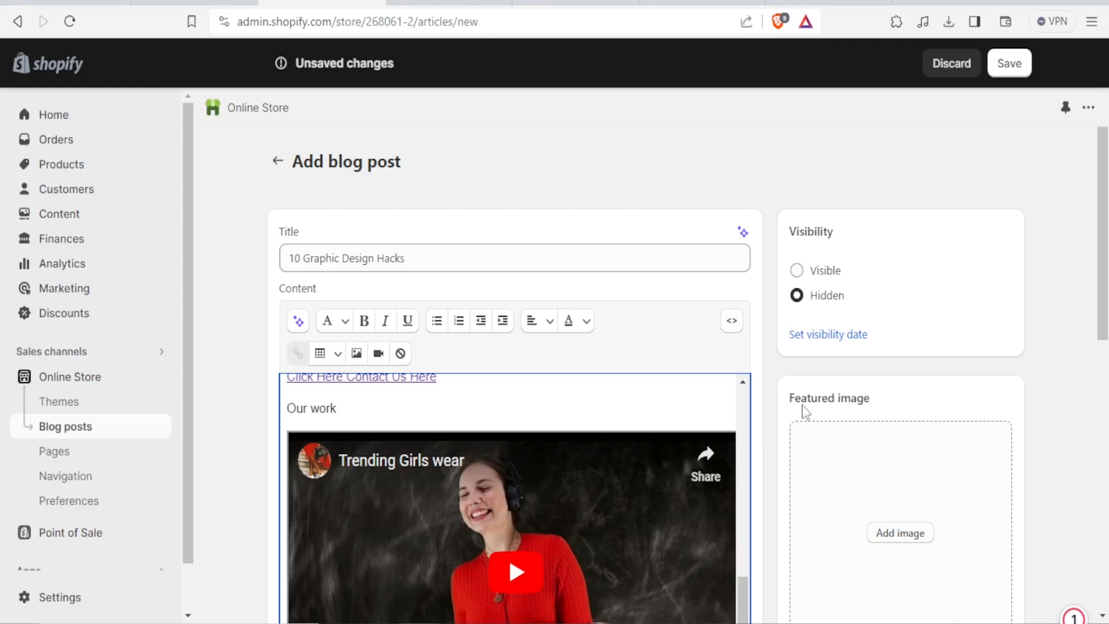
scroll(509, 275, "down", 10)
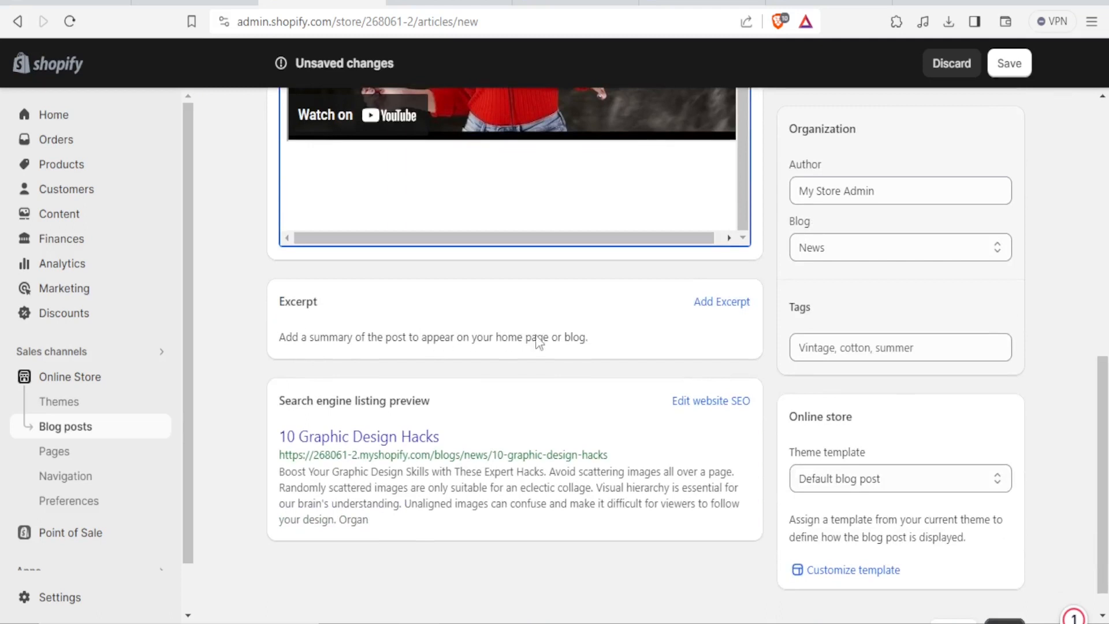
left_click(716, 303)
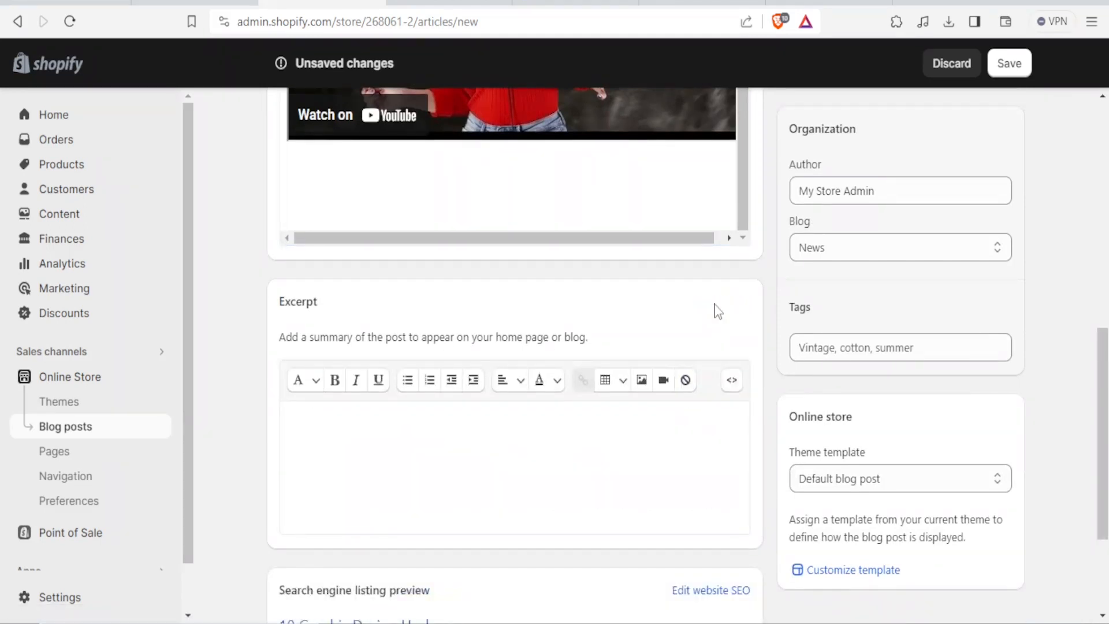
left_click_drag(1105, 387, 1085, 307)
left_click_drag(748, 355, 747, 180)
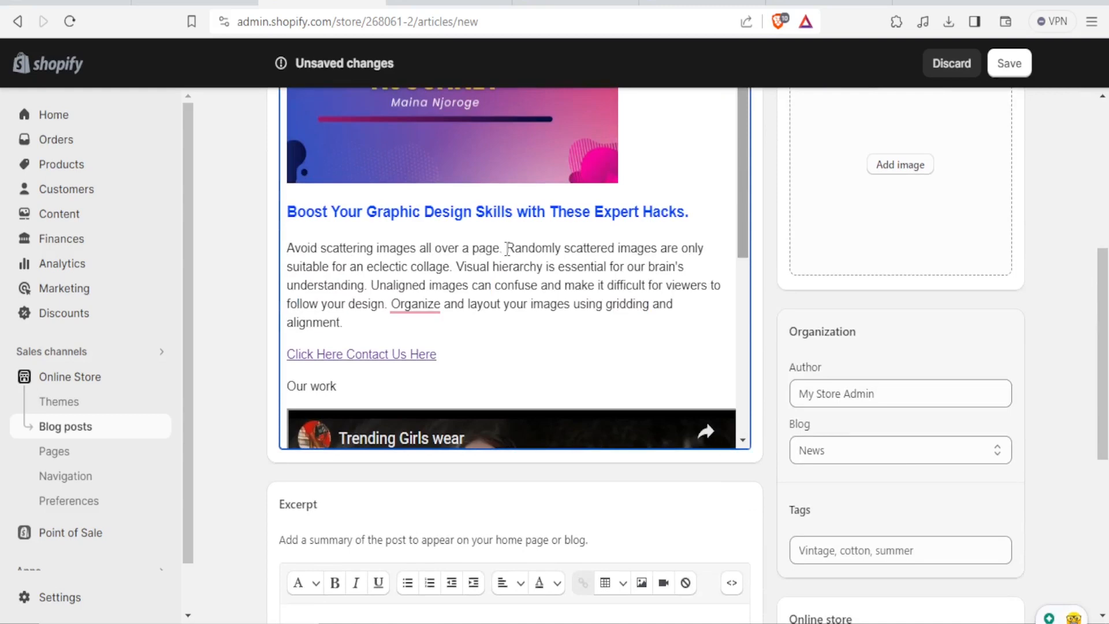
left_click_drag(506, 248, 287, 254)
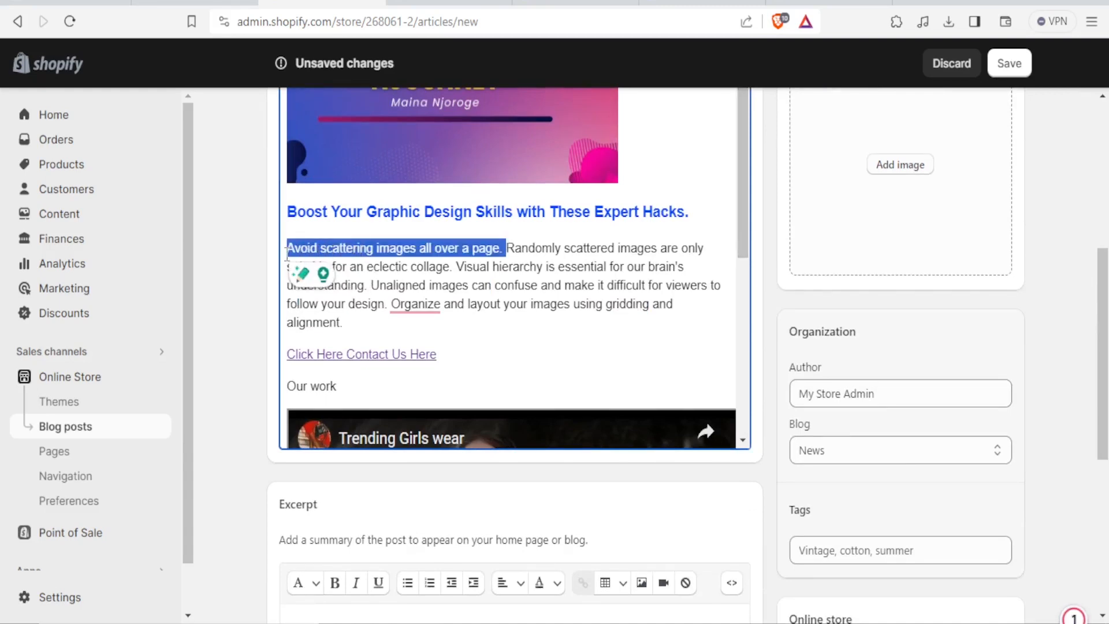
left_click_drag(288, 212, 700, 214)
key("ctrl+c")
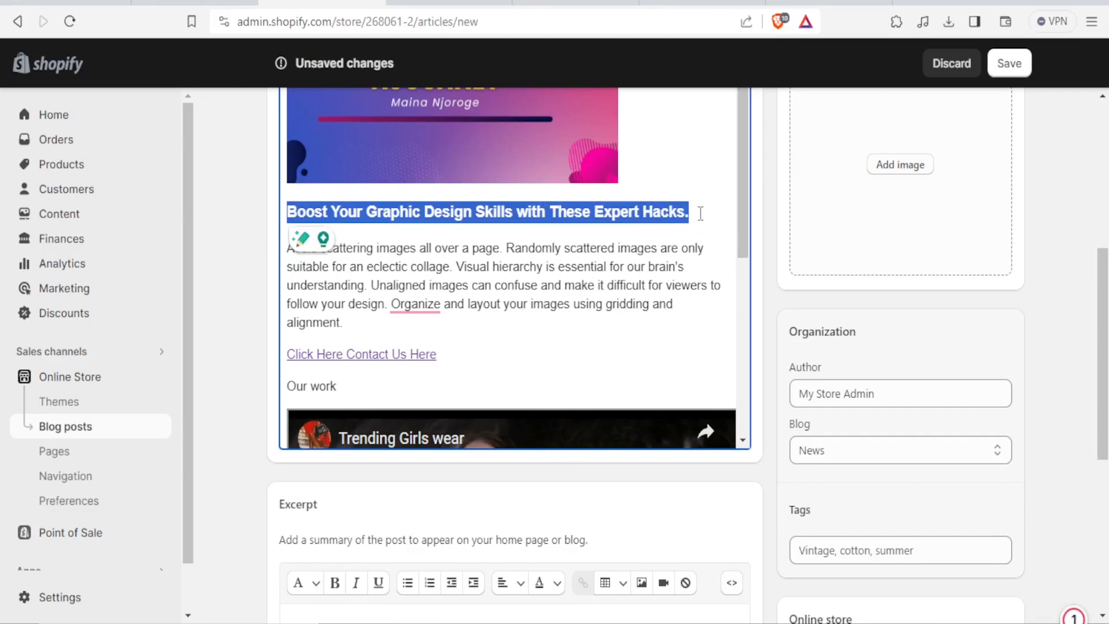
scroll(640, 424, "down", 6)
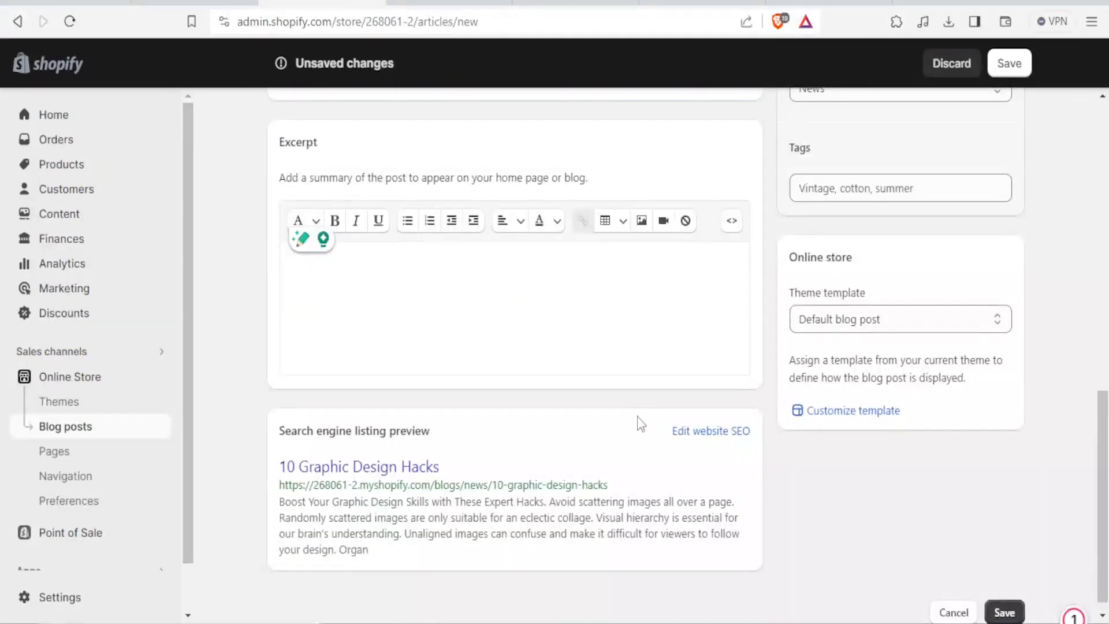
left_click(390, 354)
key("ctrl+v")
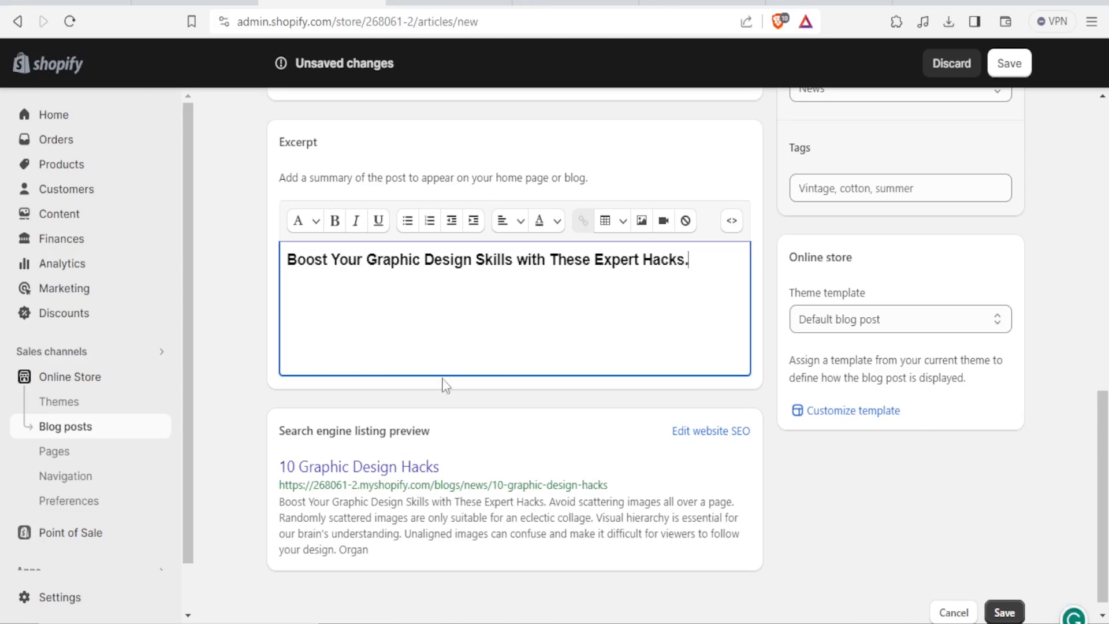
- Set the post's featured image to the file NJOSH LOGO.png from the Downloads folder
scroll(1103, 303, "up", 6)
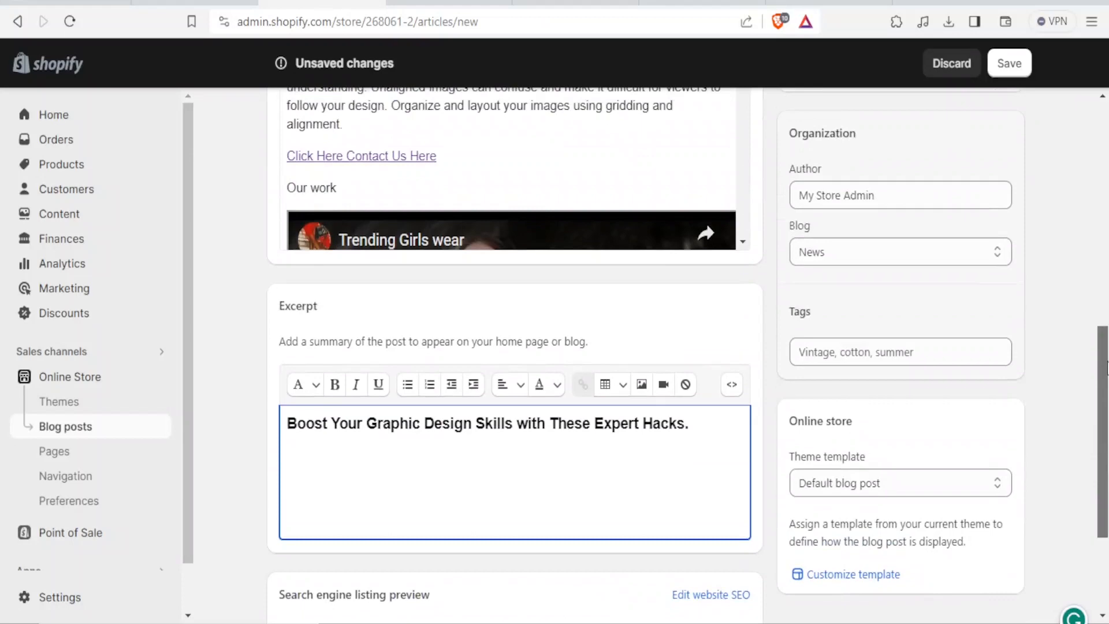
scroll(1103, 303, "up", 5)
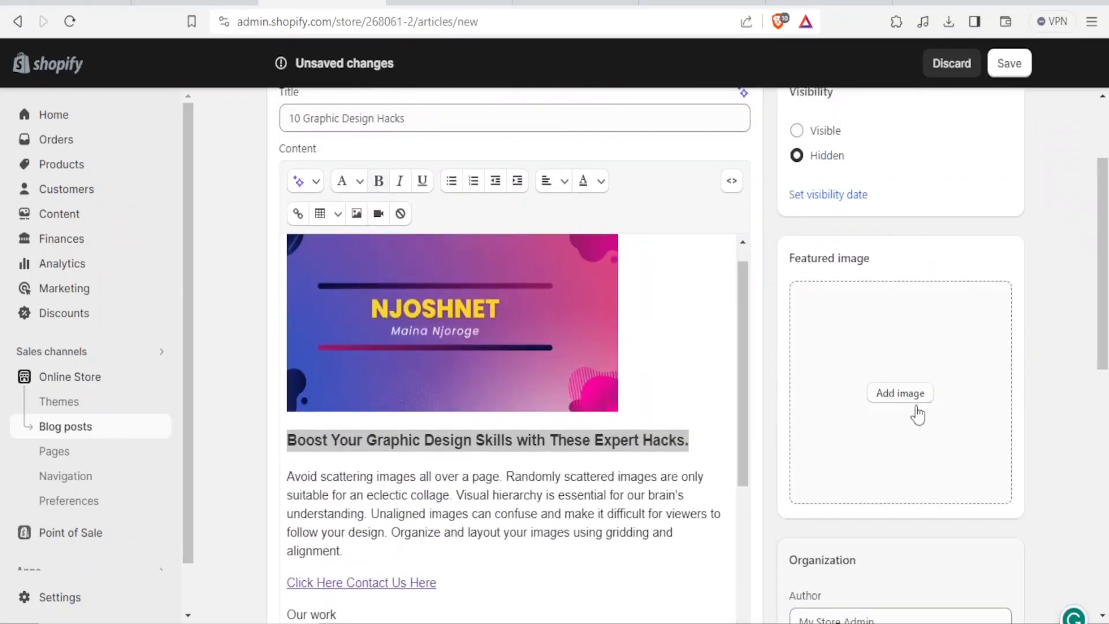
left_click(894, 399)
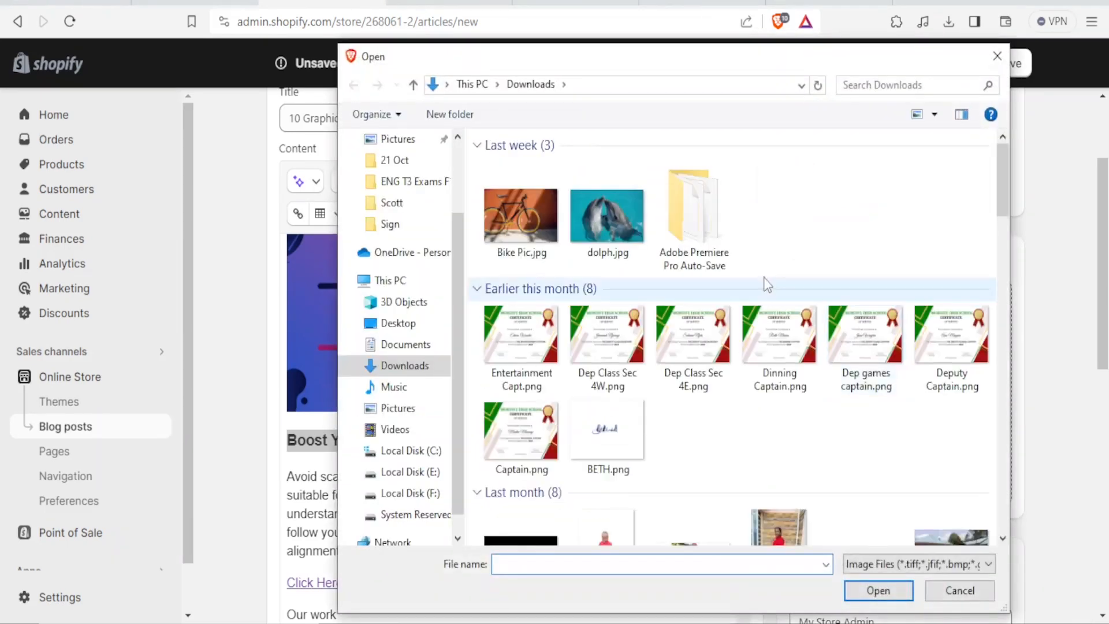
left_click(714, 210)
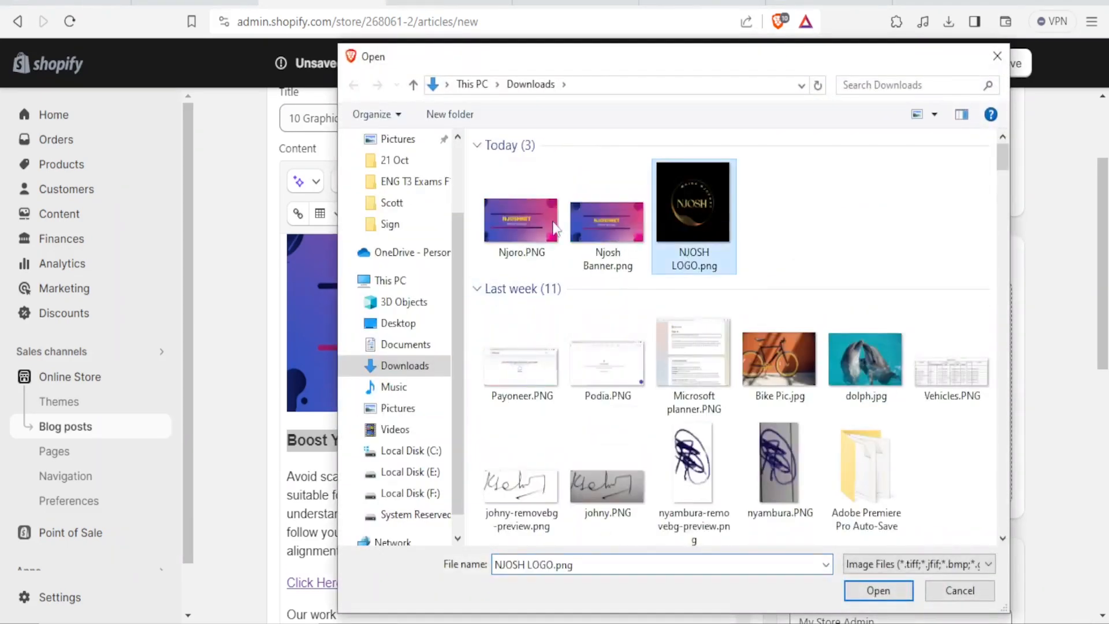
left_click(484, 234)
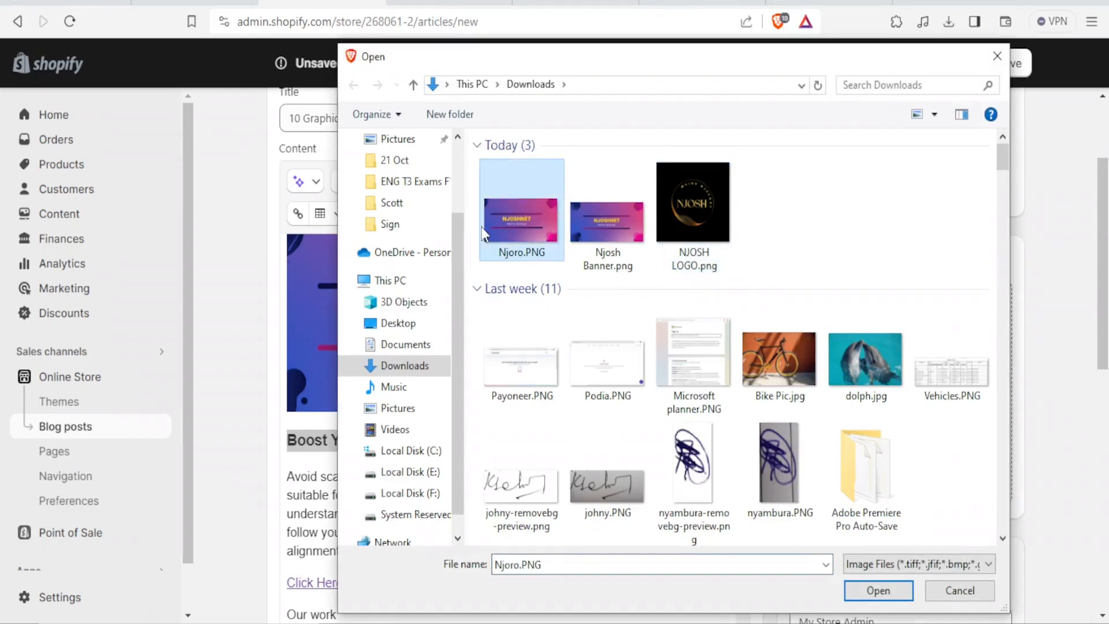
left_click(706, 214)
left_click(853, 595)
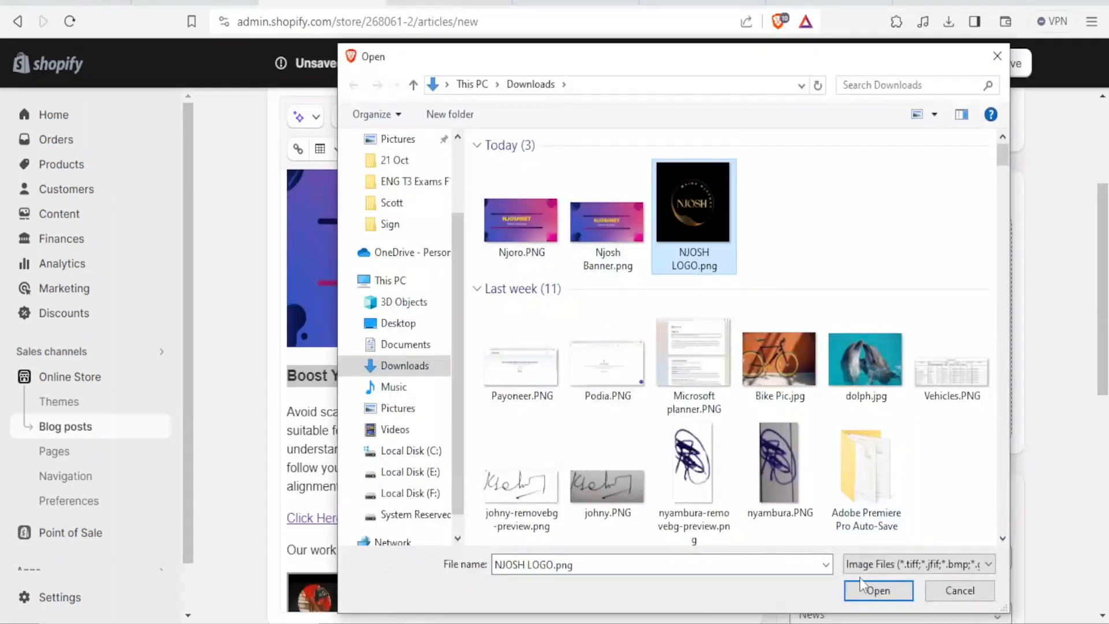
left_click(861, 588)
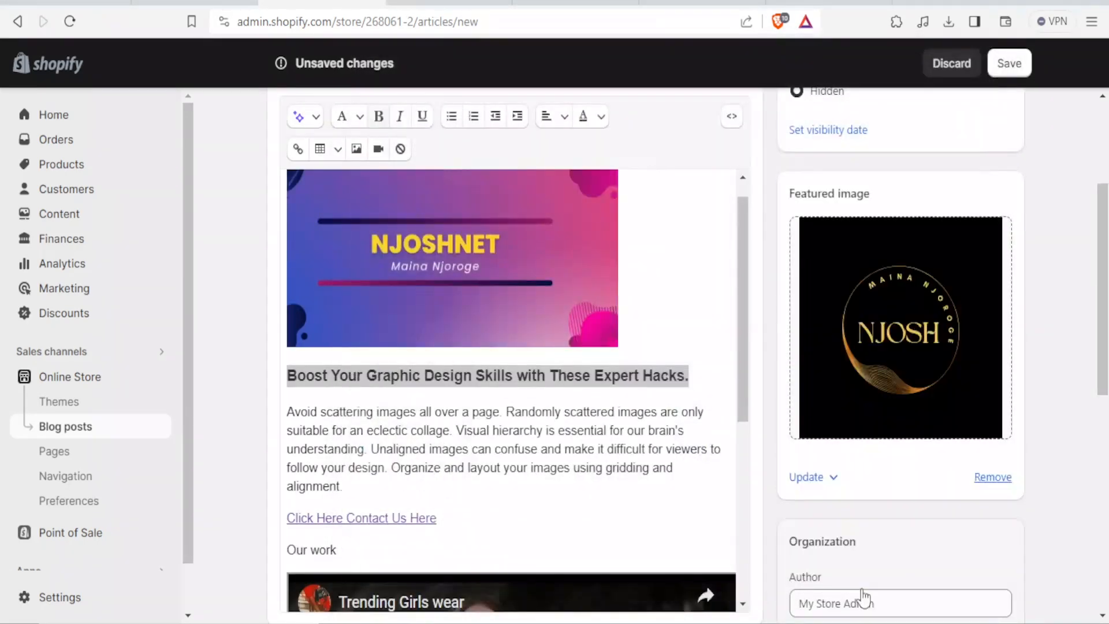
- Choose My Store Admin as the author of the blog post
scroll(1100, 374, "down", 4)
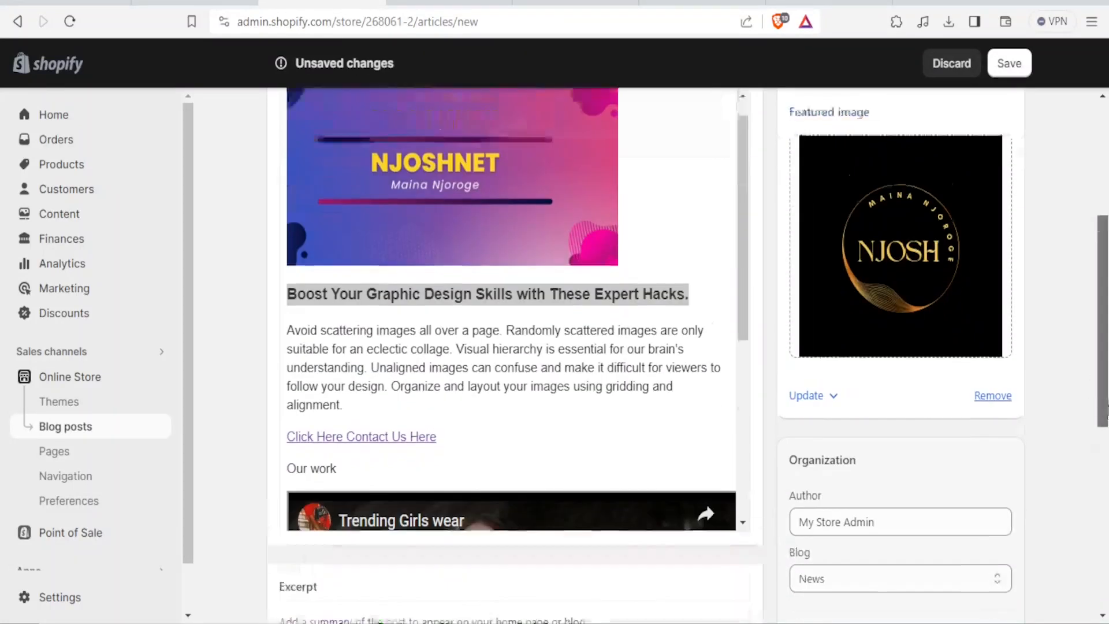
left_click(912, 374)
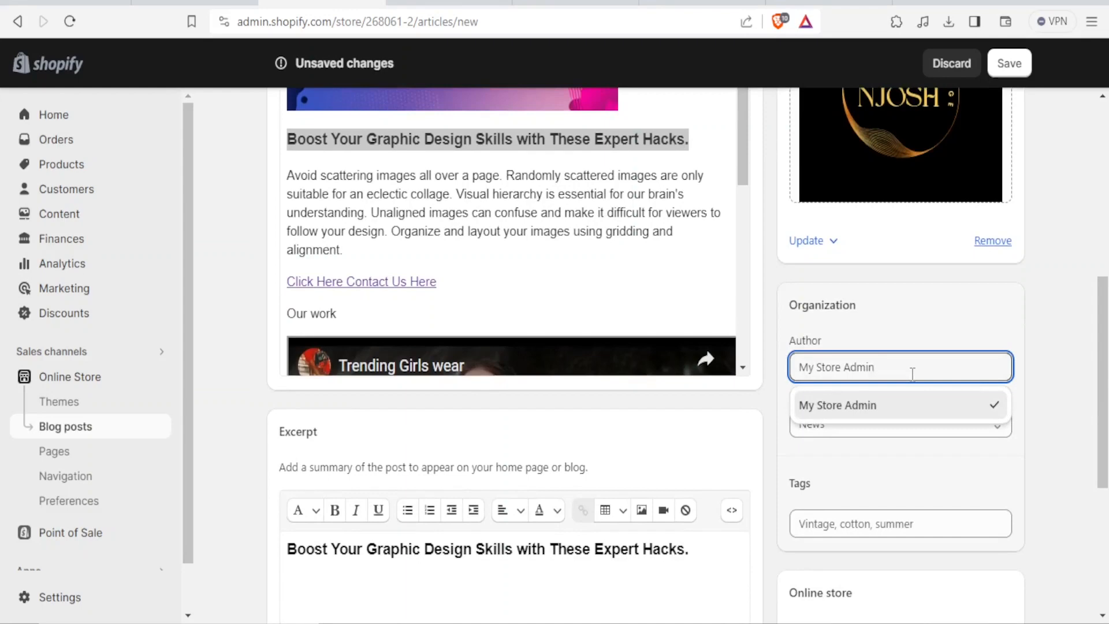
left_click(861, 409)
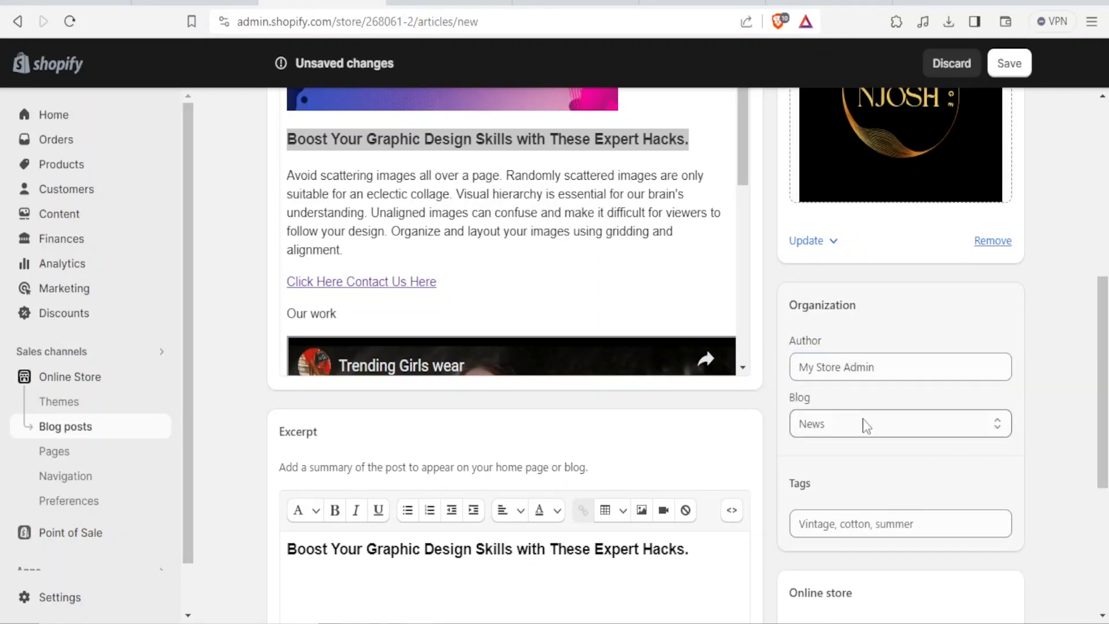
- Assign the post to a new blog titled "IT solutions" and add the tag "Logo design"
left_click(858, 428)
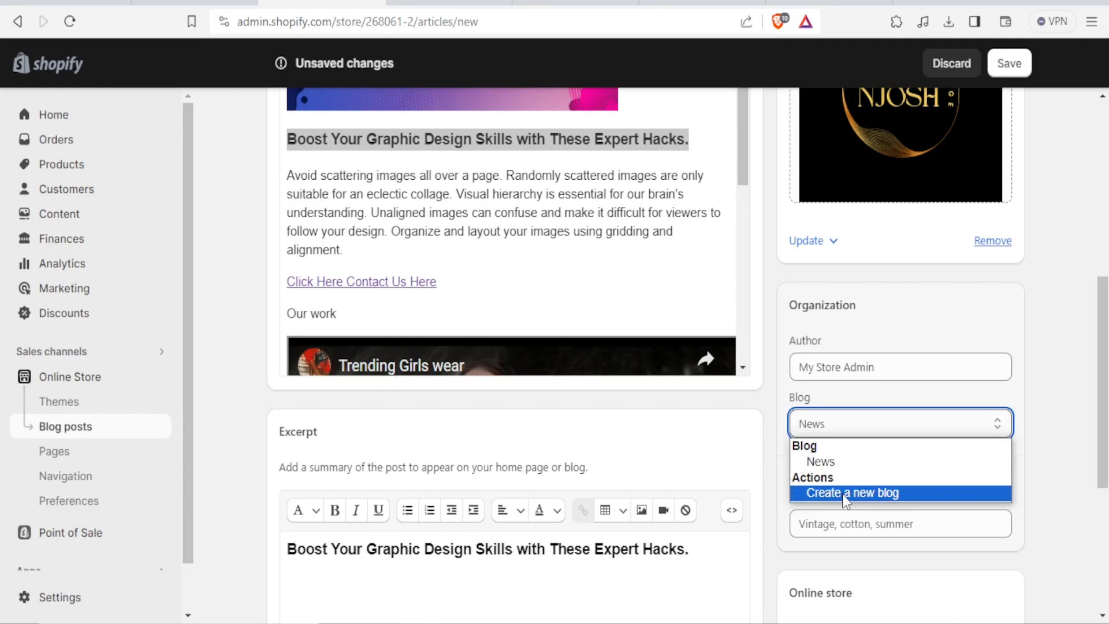
left_click(844, 494)
left_click(830, 429)
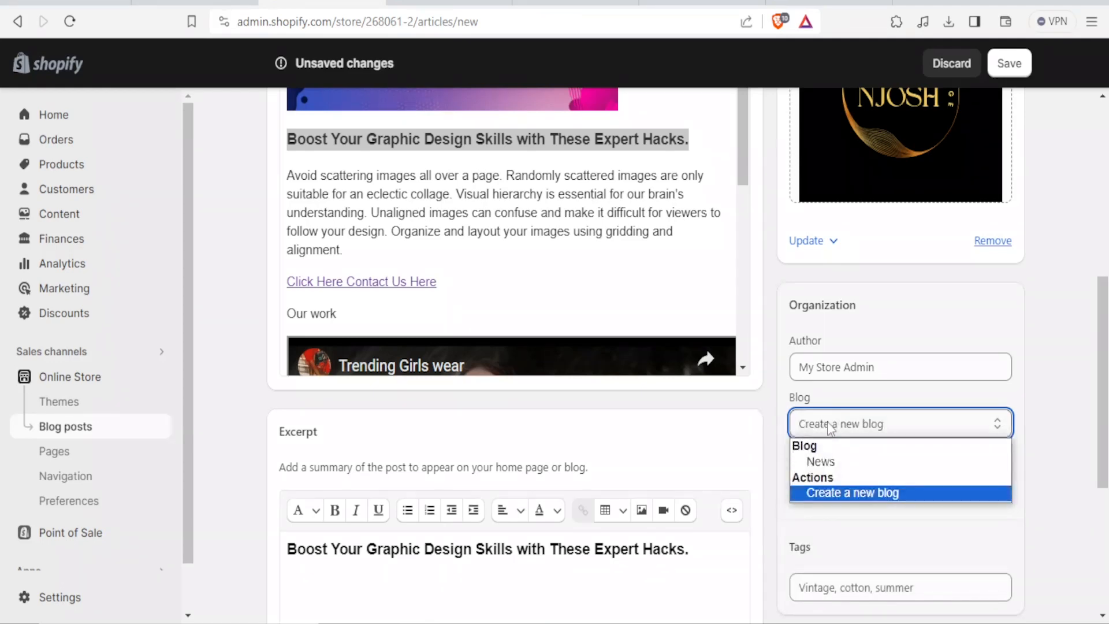
left_click(862, 546)
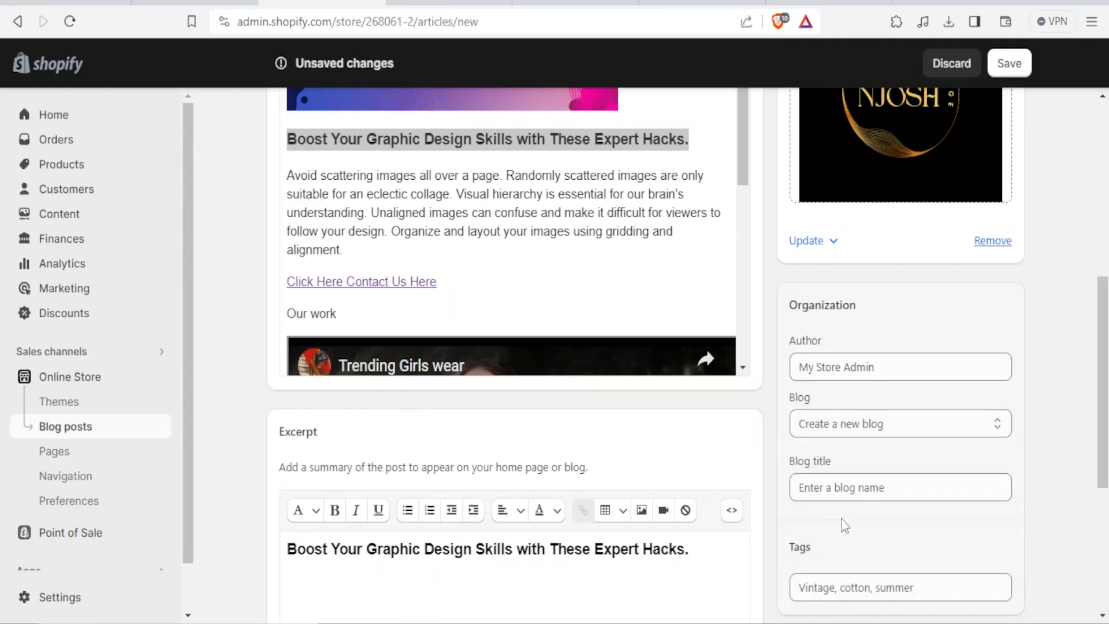
left_click(821, 484)
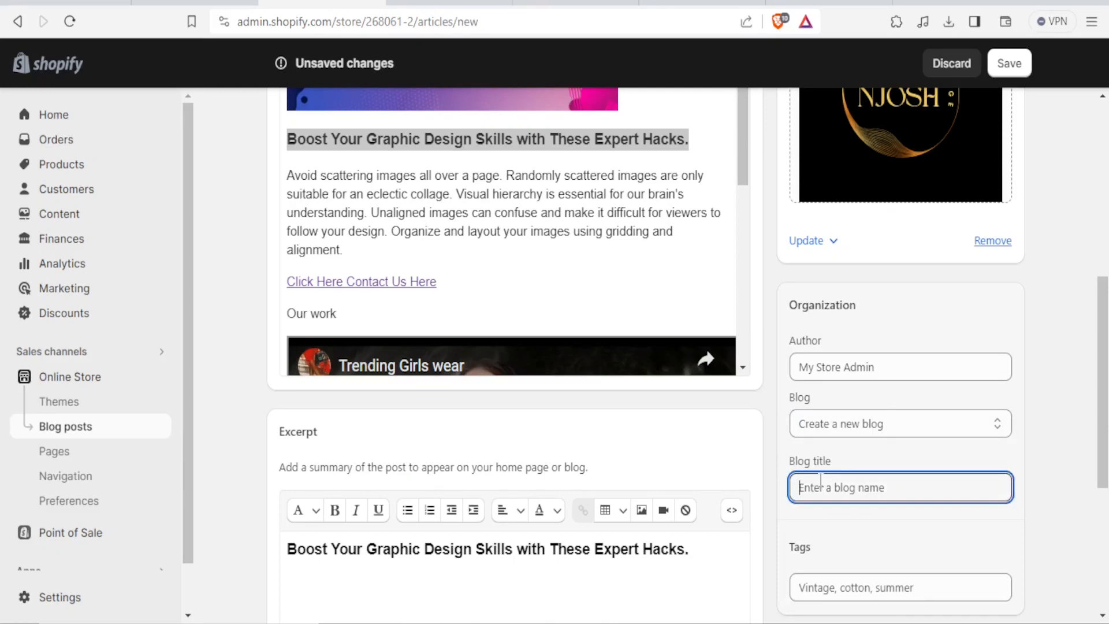
type("IT solutions")
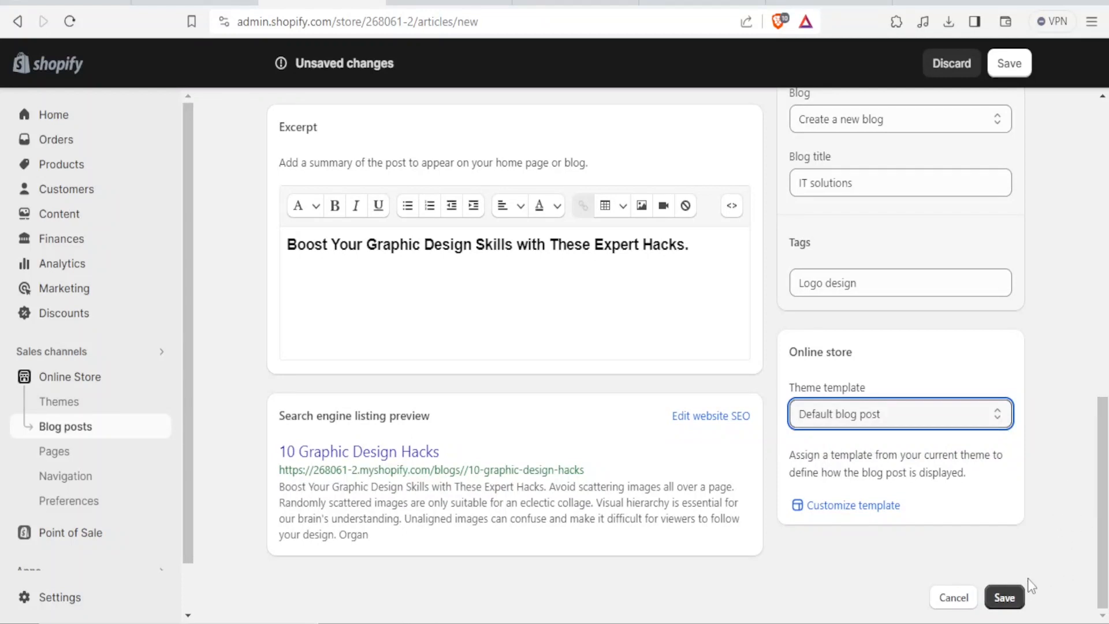
- Save the blog post and collapse the trial reminder
left_click(1012, 599)
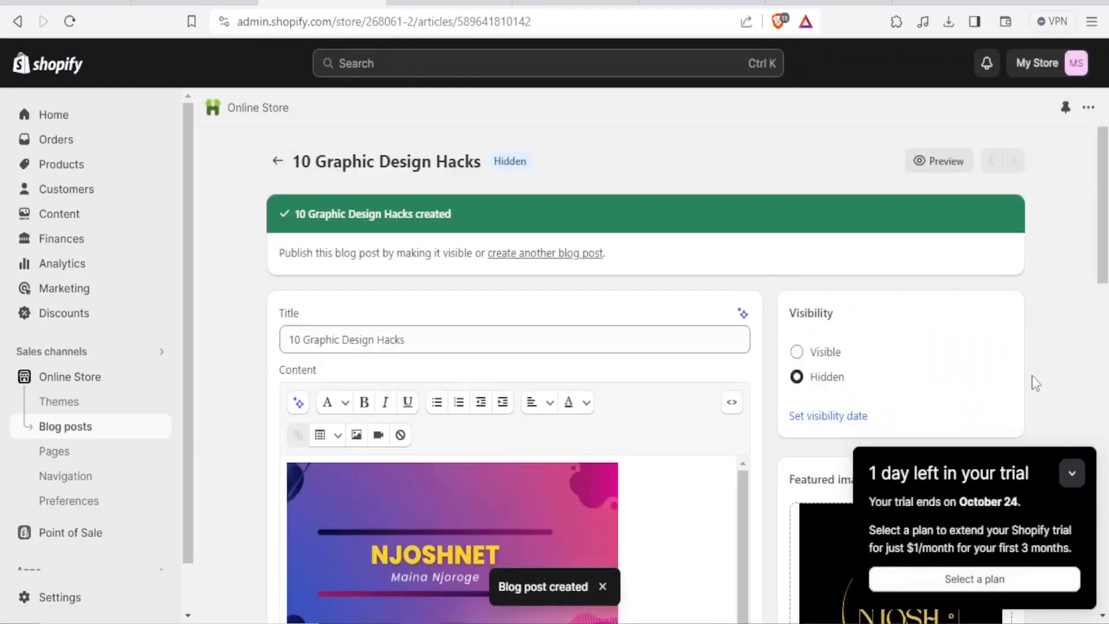
left_click(1072, 473)
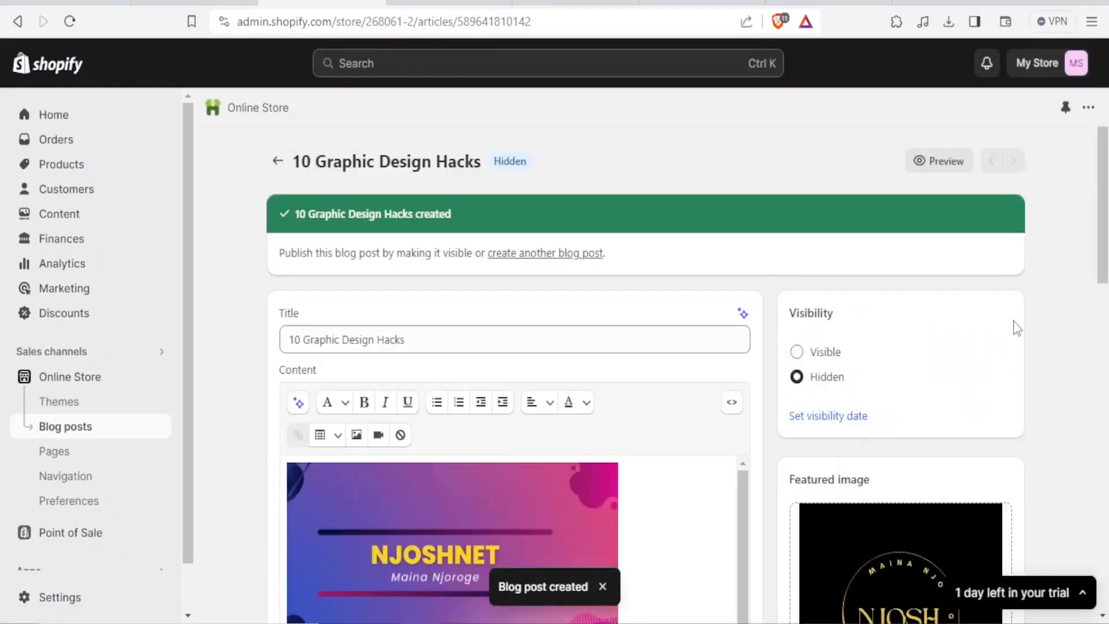
- Preview the saved post in the store, review its images, text, contact link and video, and return to the post editor
left_click(952, 159)
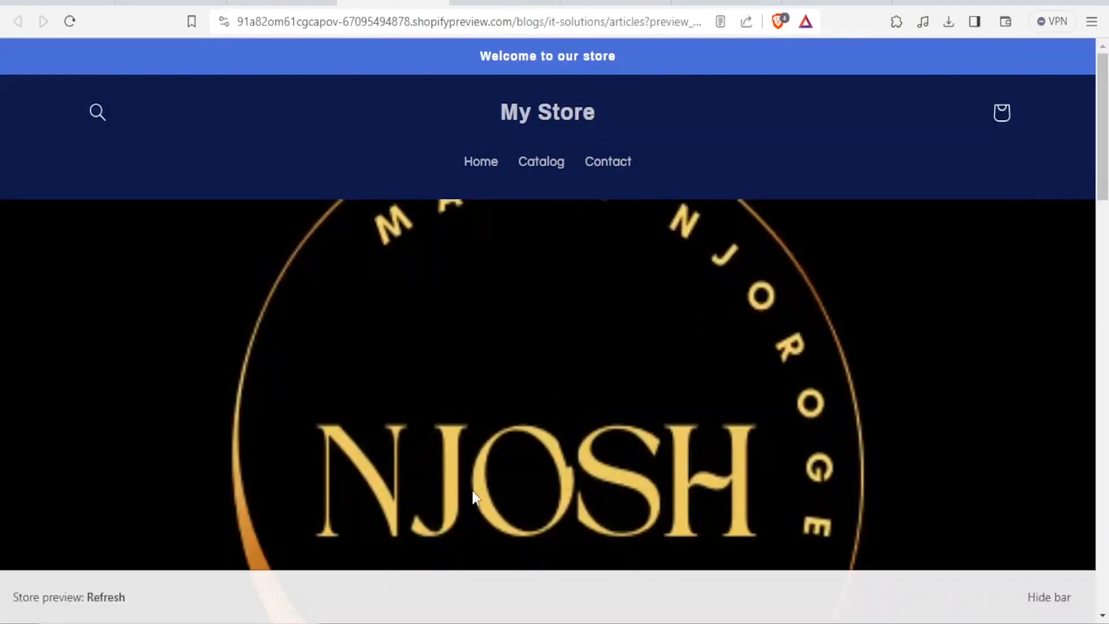
left_click_drag(1101, 158, 1102, 312)
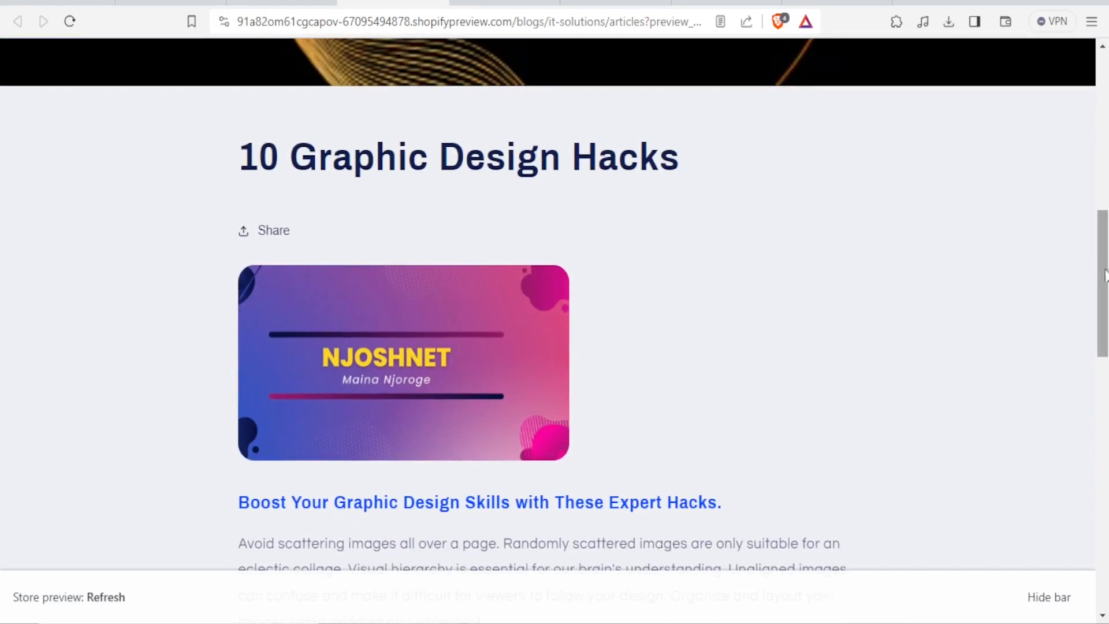
scroll(1093, 270, "down", 2)
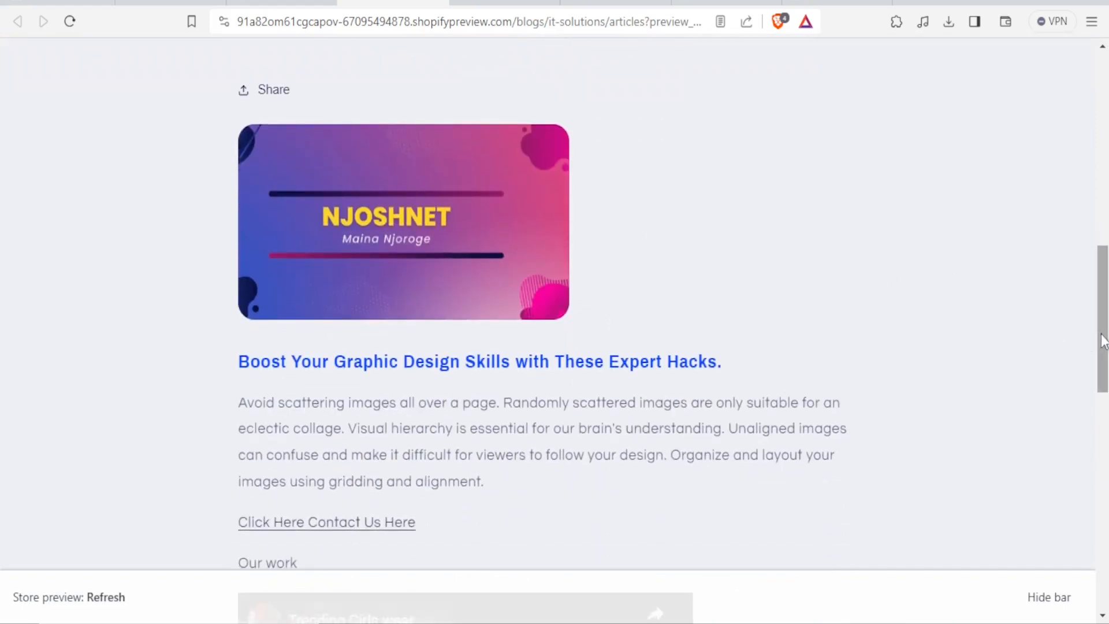
scroll(1104, 339, "down", 3)
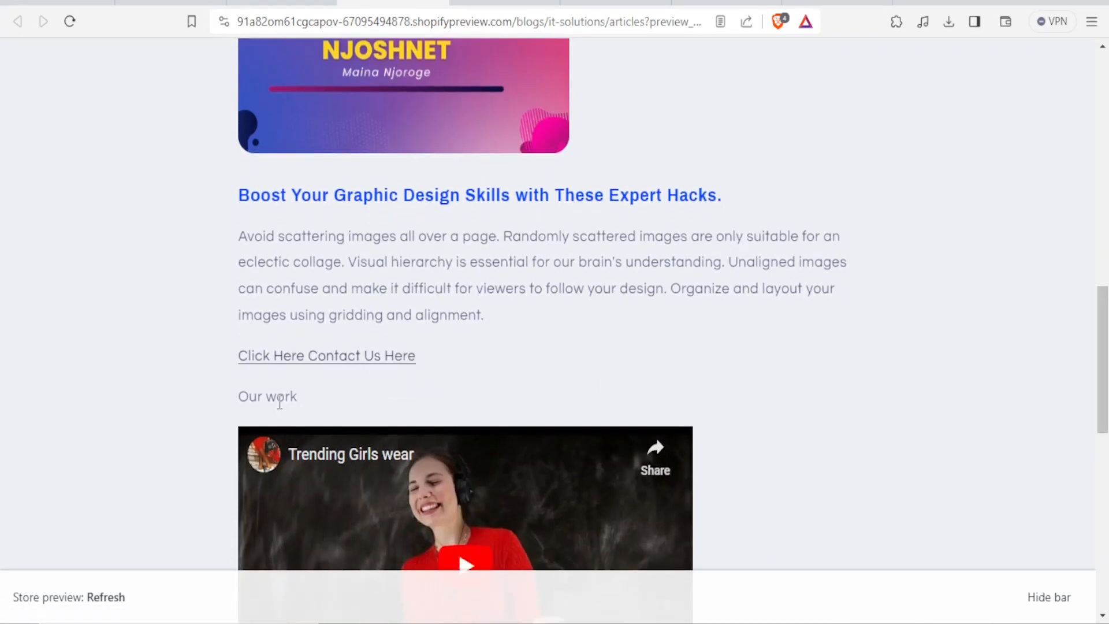
scroll(1101, 421, "down", 4)
left_click_drag(1100, 420, 1077, 176)
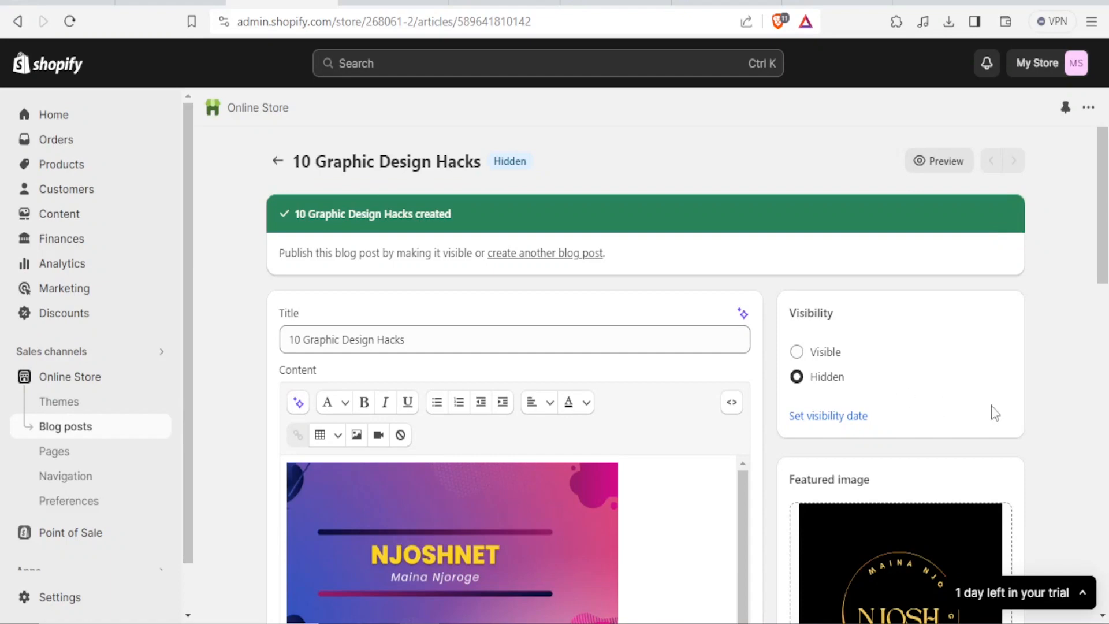
left_click_drag(1103, 227, 1083, 127)
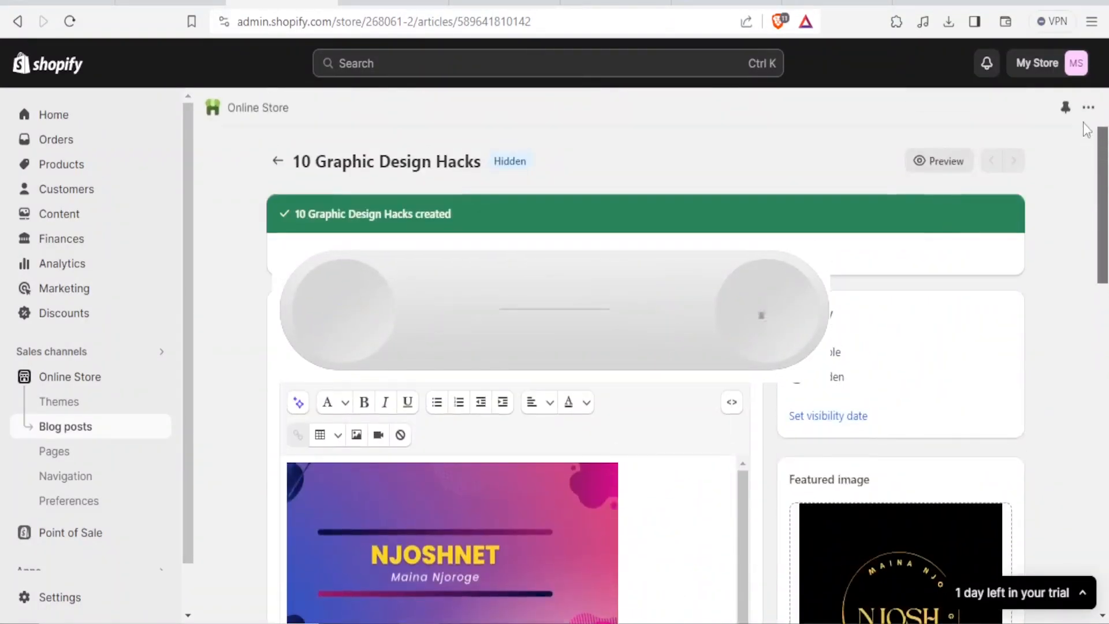